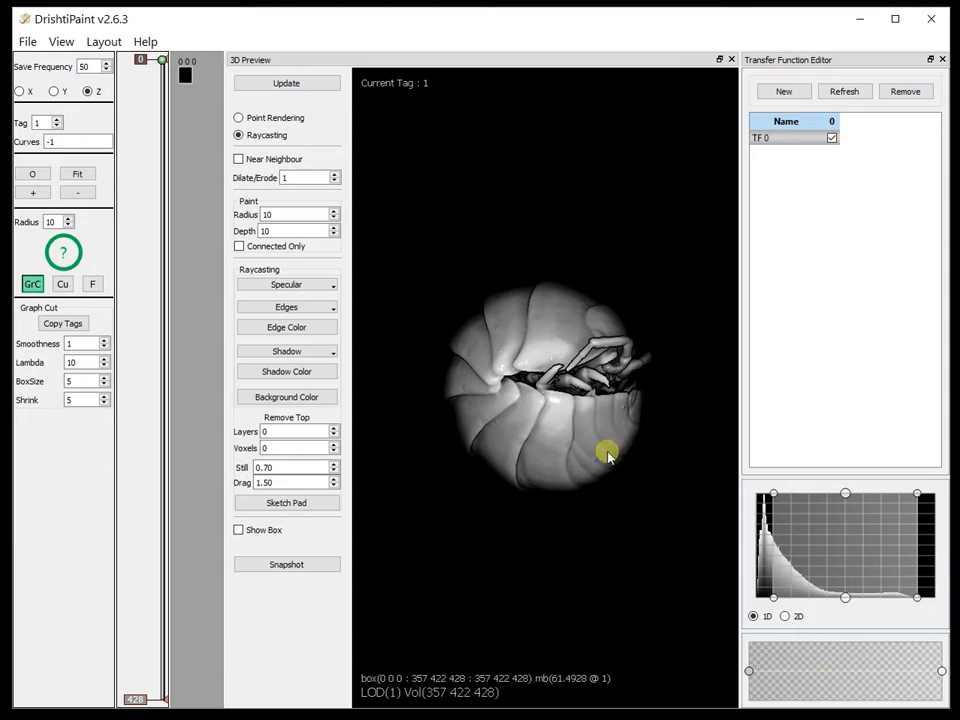
Step: Lower the raycasting specular highlight to its minimum and slightly reduce the edge strength
middle_drag(616, 225, 598, 505)
drag(598, 505, 493, 358)
click(272, 284)
drag(285, 305, 175, 300)
click(598, 219)
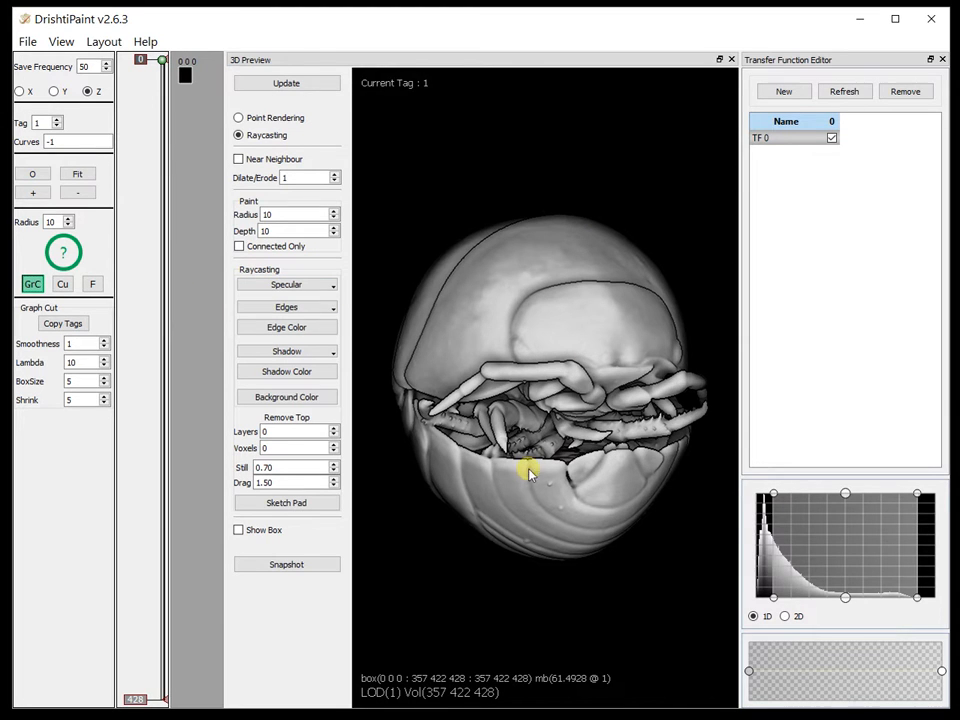
click(290, 309)
mouse_move(285, 326)
mouse_down()
mouse_move(253, 326)
mouse_move(315, 326)
mouse_move(219, 330)
mouse_move(262, 328)
mouse_move(246, 328)
mouse_move(277, 333)
mouse_move(270, 338)
mouse_move(274, 326)
mouse_up()
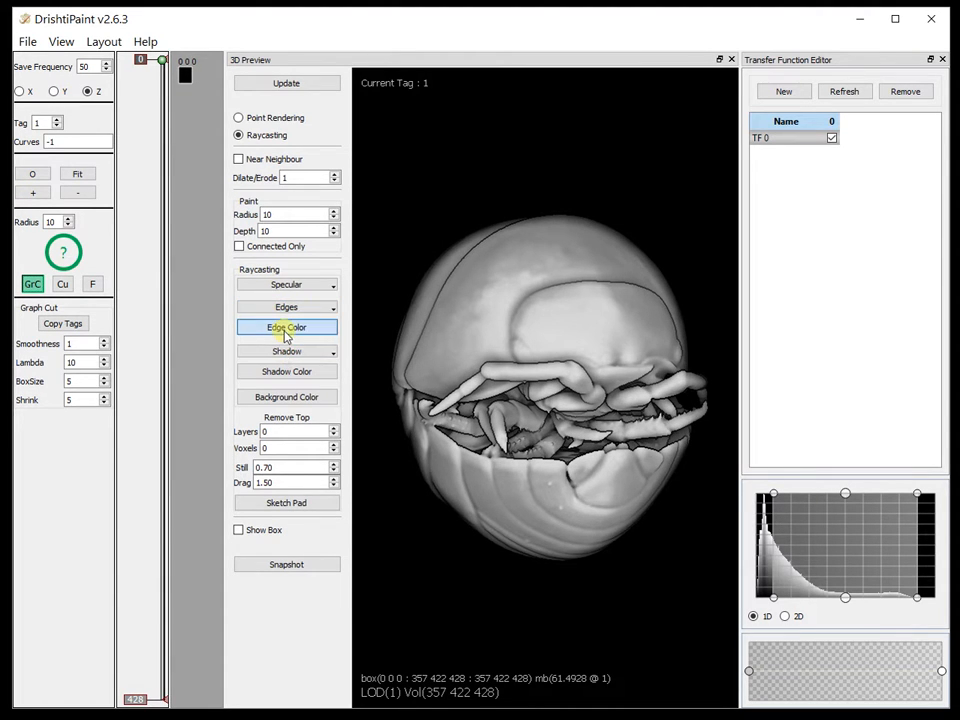
Step: Try white as the raycasting edge color, and return it to black
click(283, 327)
click(446, 443)
click(429, 519)
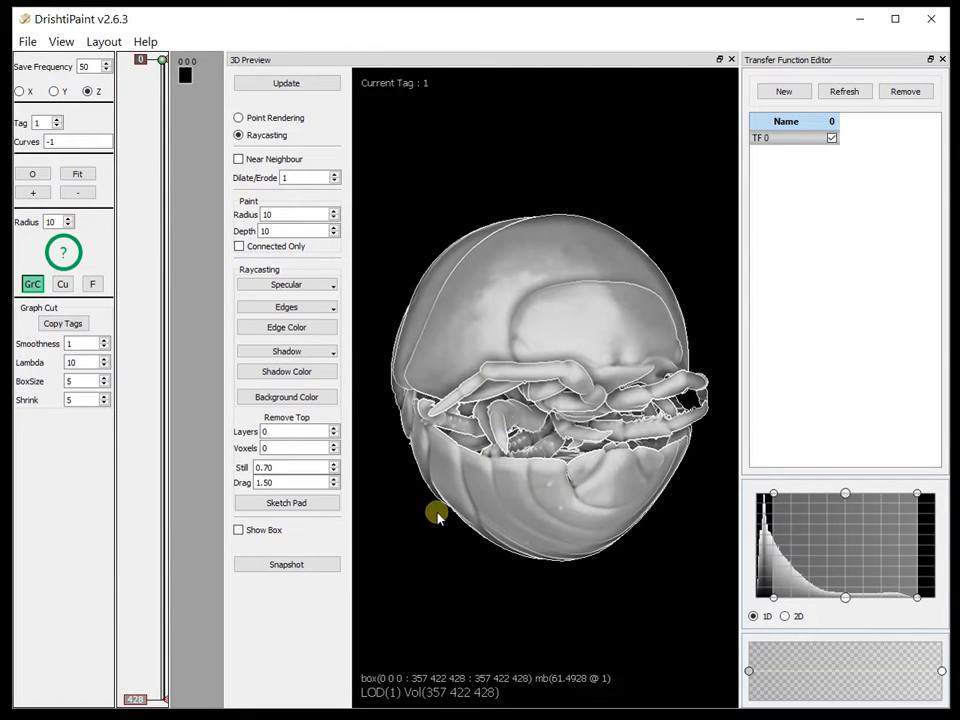
click(285, 330)
click(539, 350)
click(430, 519)
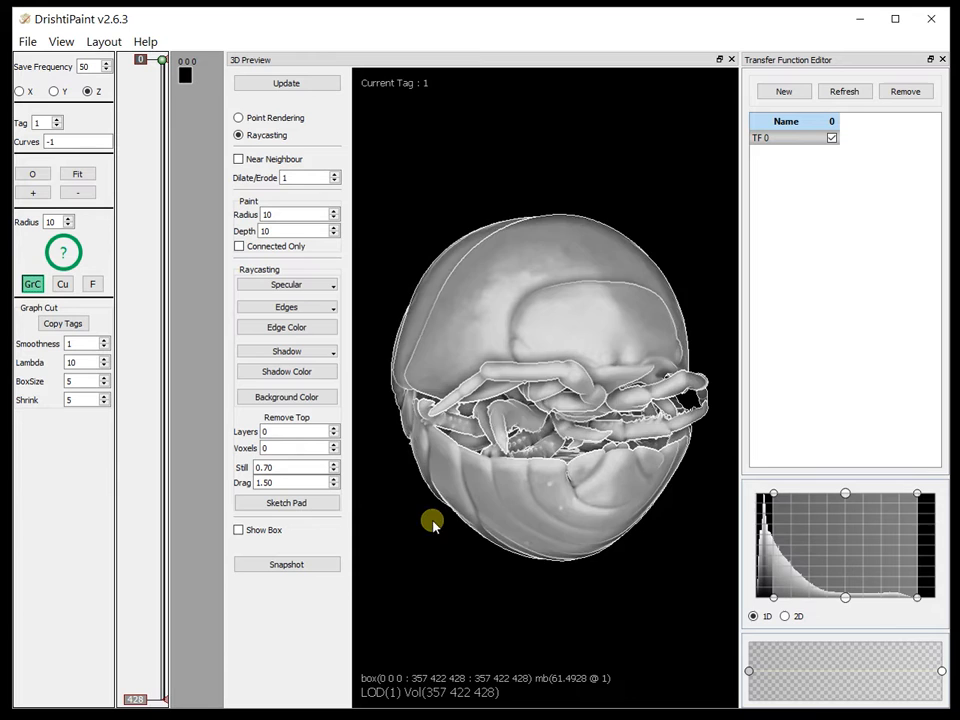
Step: Set the shadow amount to 11 and the shadow color to a pale orange
click(287, 351)
mouse_move(271, 371)
mouse_down()
mouse_move(332, 375)
mouse_move(259, 375)
mouse_move(271, 375)
mouse_up()
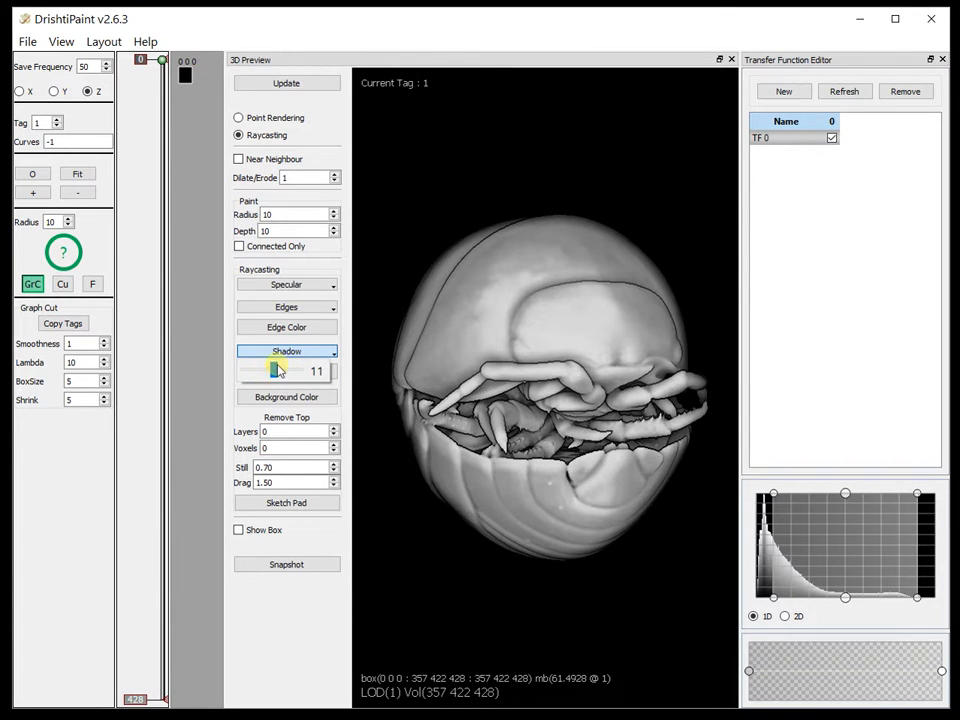
click(282, 373)
drag(590, 397, 600, 343)
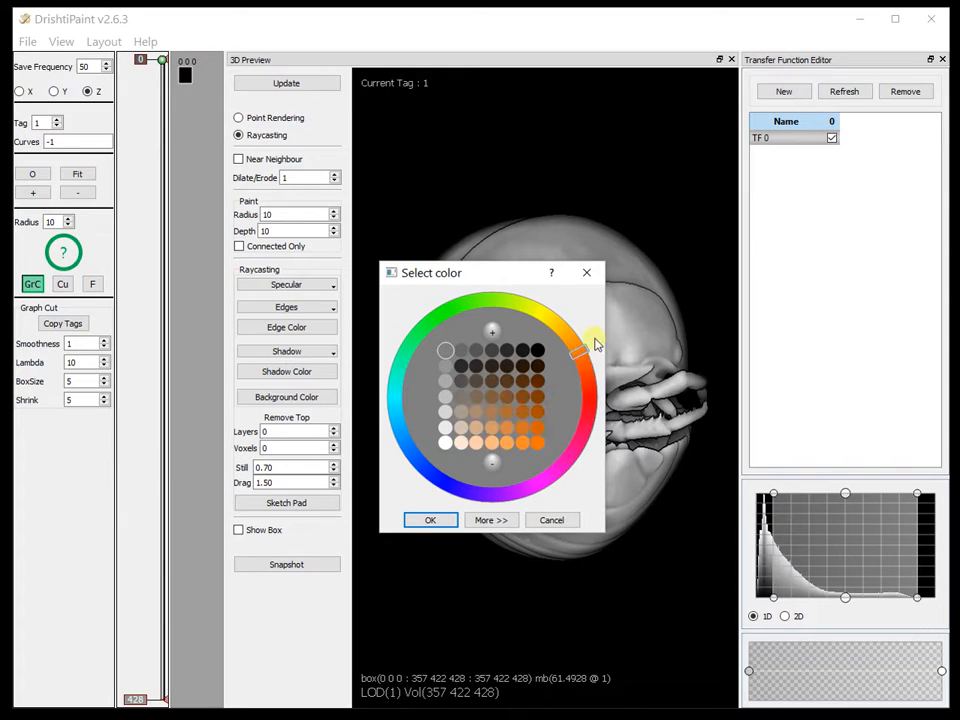
click(476, 443)
click(428, 520)
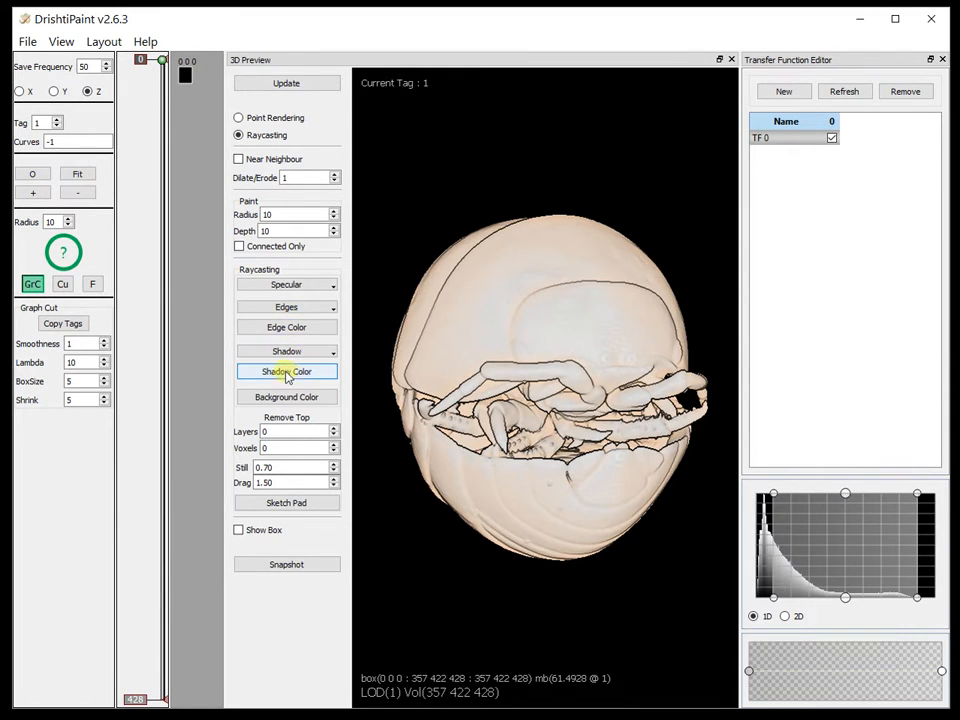
Step: Set the raycasting shadow color back to black
click(289, 373)
click(538, 347)
click(428, 520)
click(289, 400)
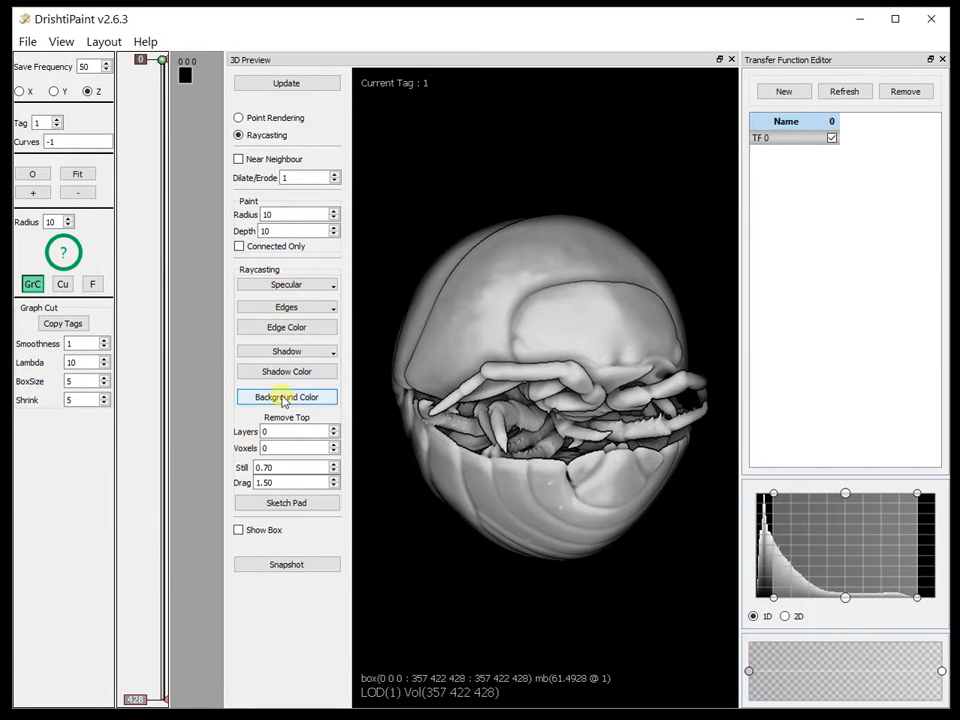
Step: Set the number of removed top layers to 1, inspect the model from several angles, and reset it to 0
drag(551, 381, 612, 577)
drag(628, 463, 378, 449)
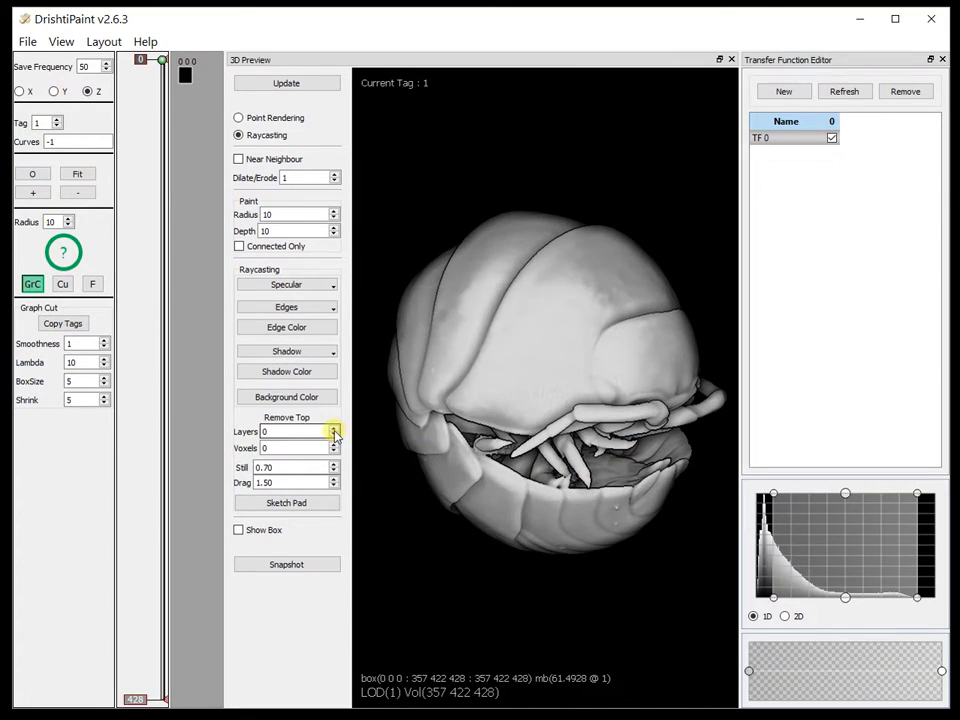
click(334, 428)
drag(484, 450, 690, 426)
drag(490, 450, 537, 482)
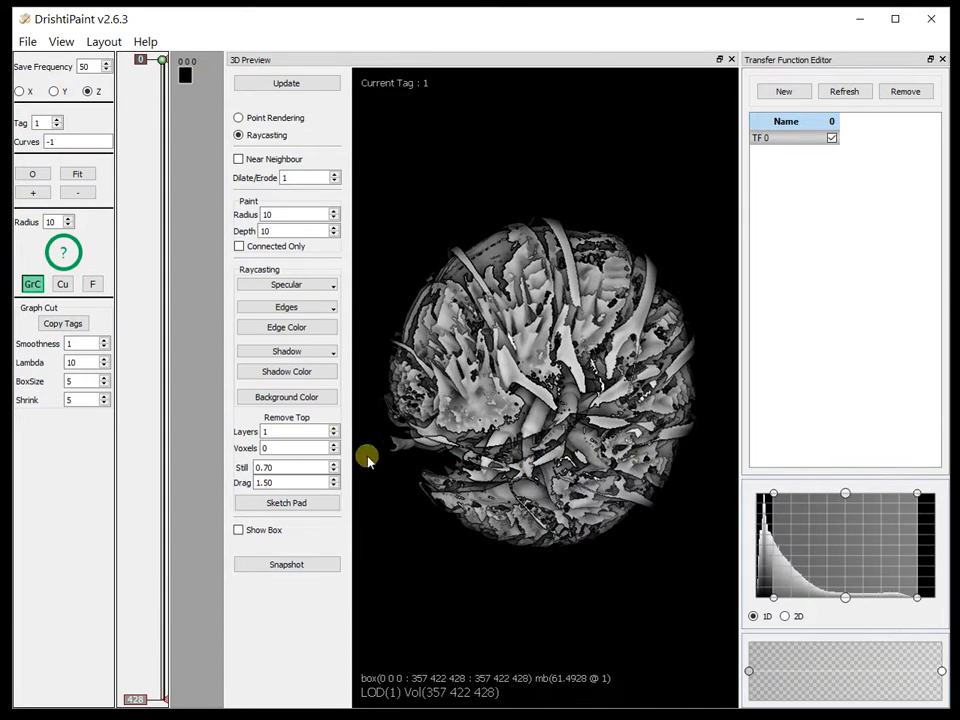
click(334, 437)
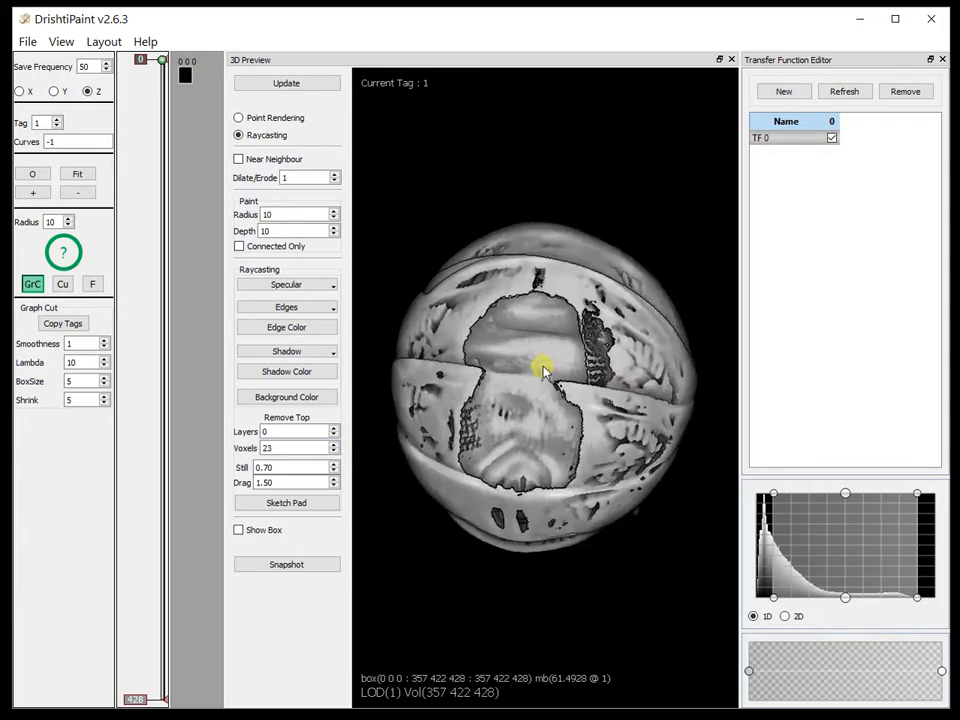
Step: Examine the internal structures exposed by removing the top 23 voxels, up close and from several angles
scroll(588, 440, up, 5)
drag(598, 580, 572, 394)
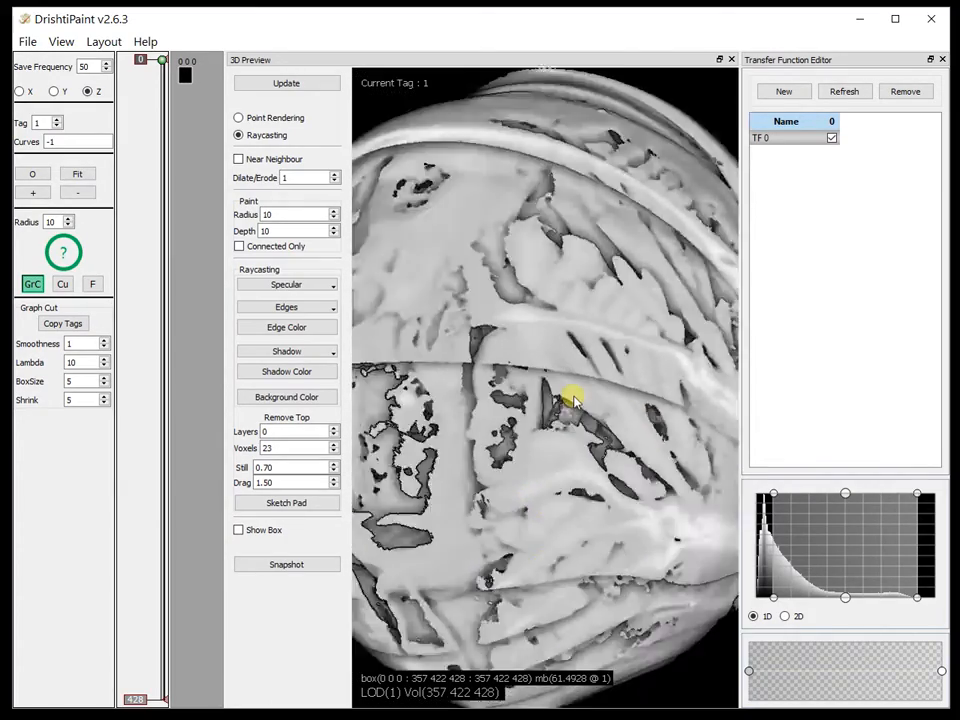
scroll(573, 396, down, 5)
drag(458, 575, 437, 625)
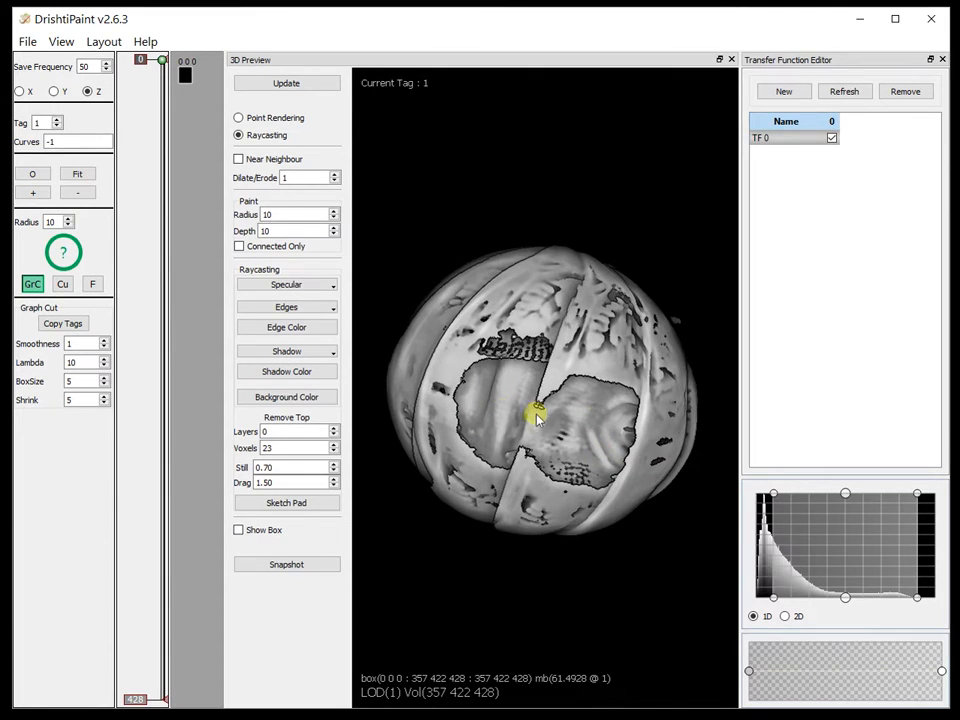
scroll(552, 377, up, 5)
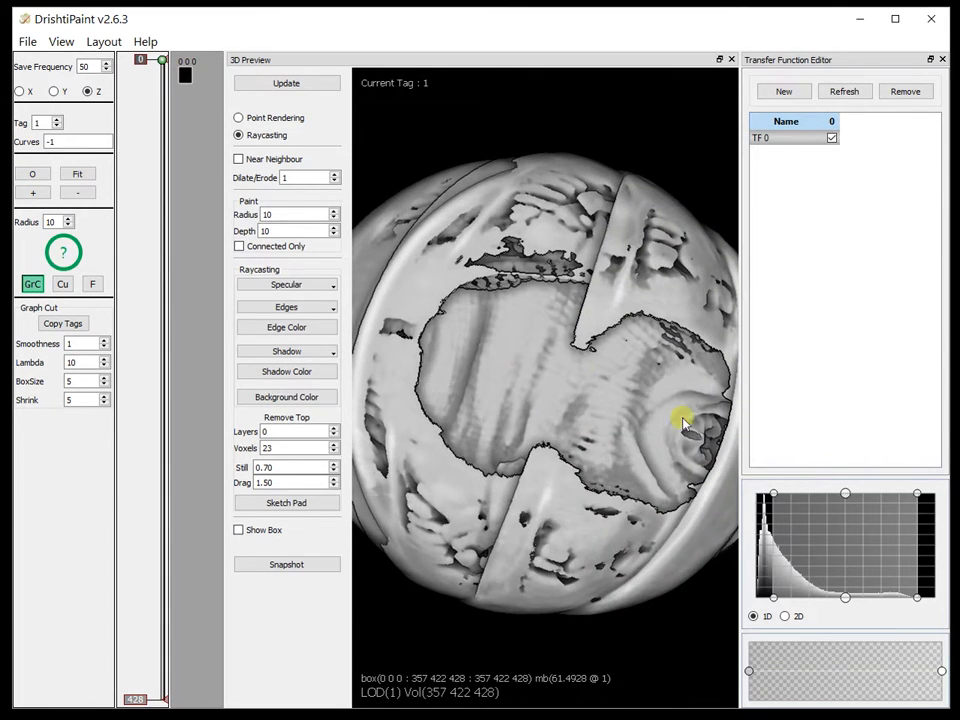
drag(531, 374, 590, 364)
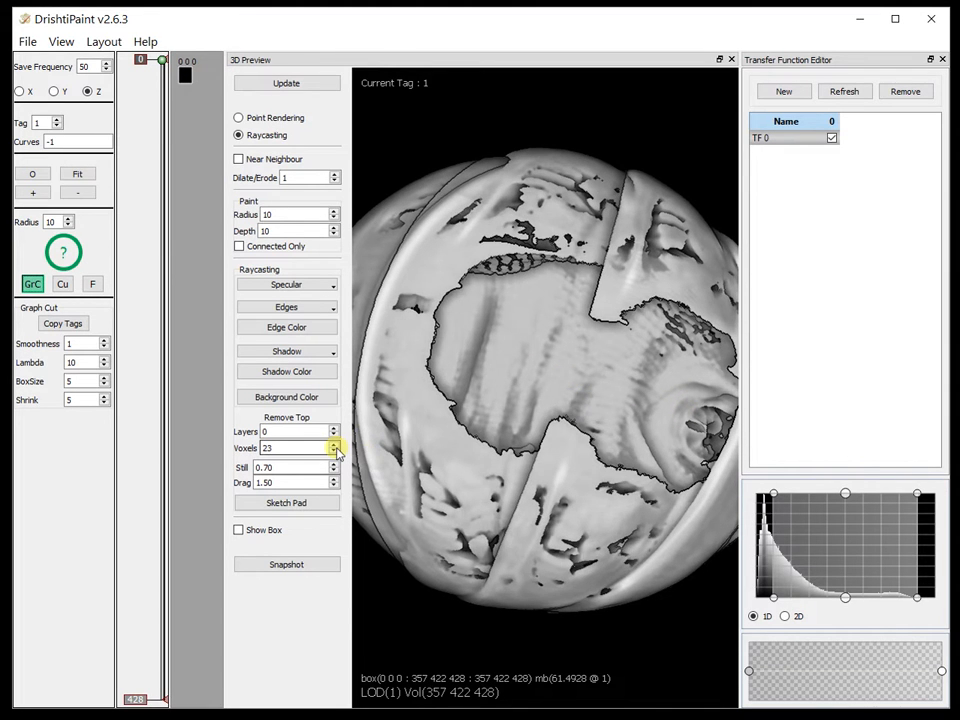
Step: Reduce the number of removed top voxels to 0 to restore the outer shell
click(335, 450)
click(335, 450)
click(335, 450)
click(336, 450)
click(336, 450)
click(336, 450)
click(336, 450)
click(336, 450)
click(336, 450)
click(336, 450)
click(336, 450)
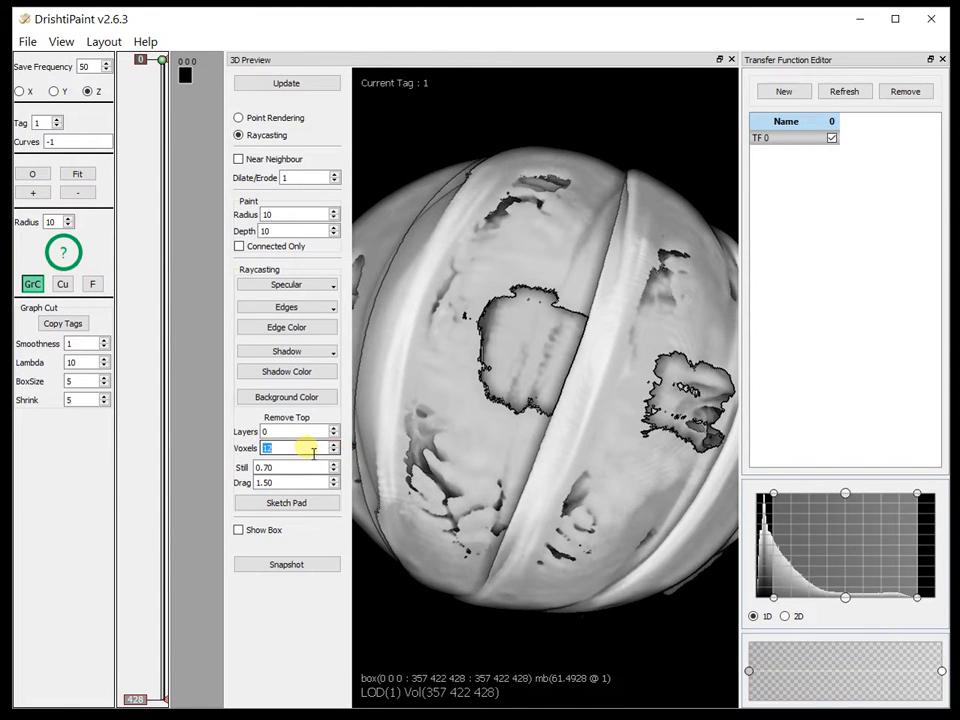
text(0)
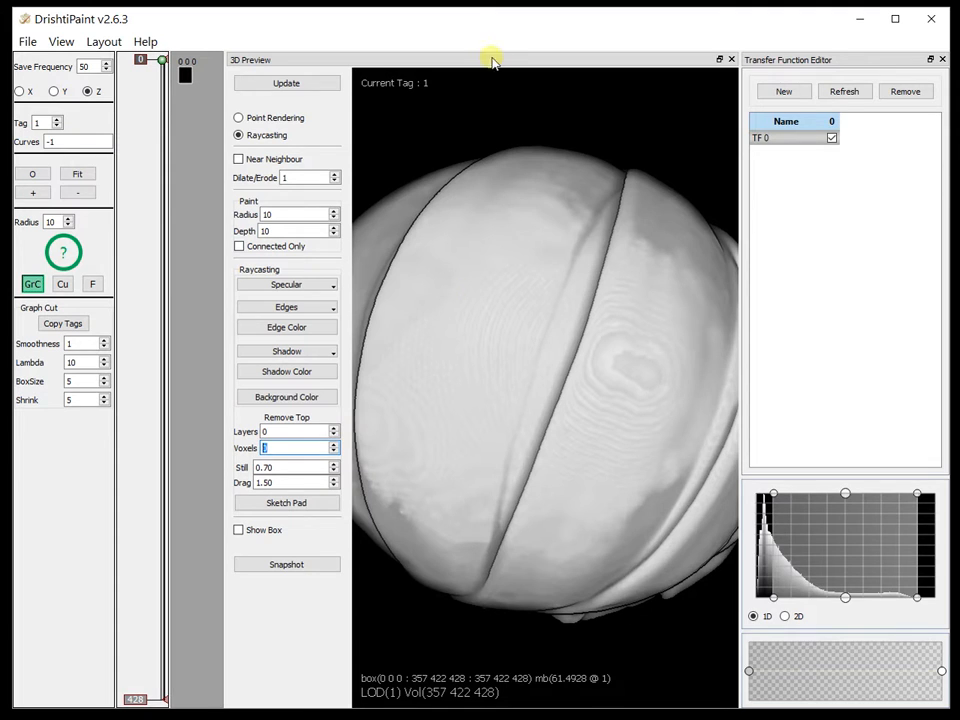
Step: Undock the 3D Preview and narrow the Transfer Function Editor to make room for the slice view
double_click(375, 65)
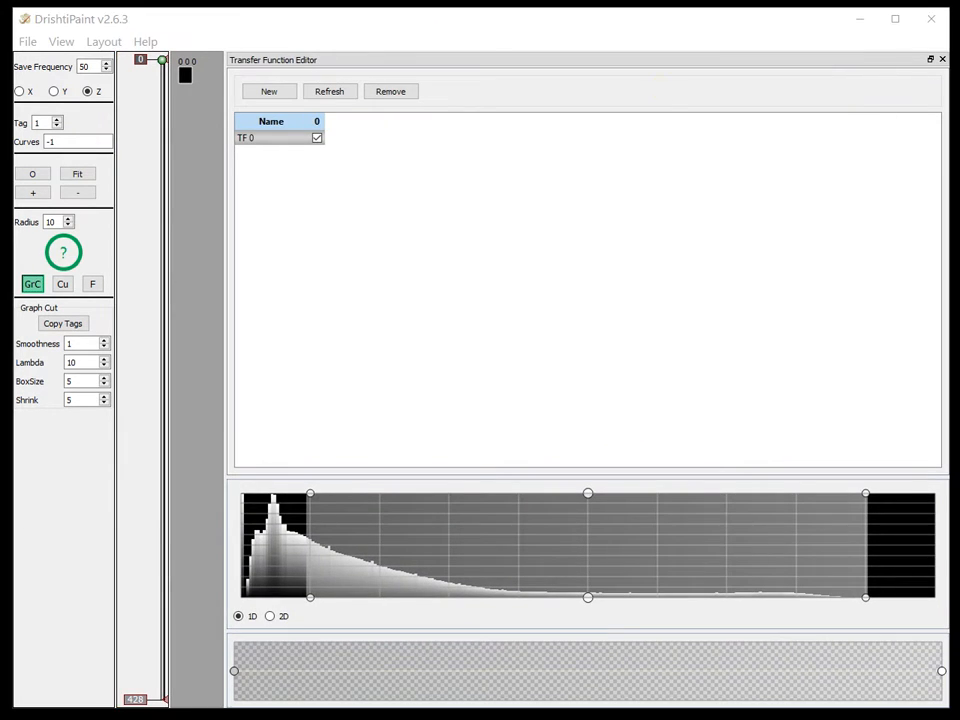
drag(229, 182, 746, 204)
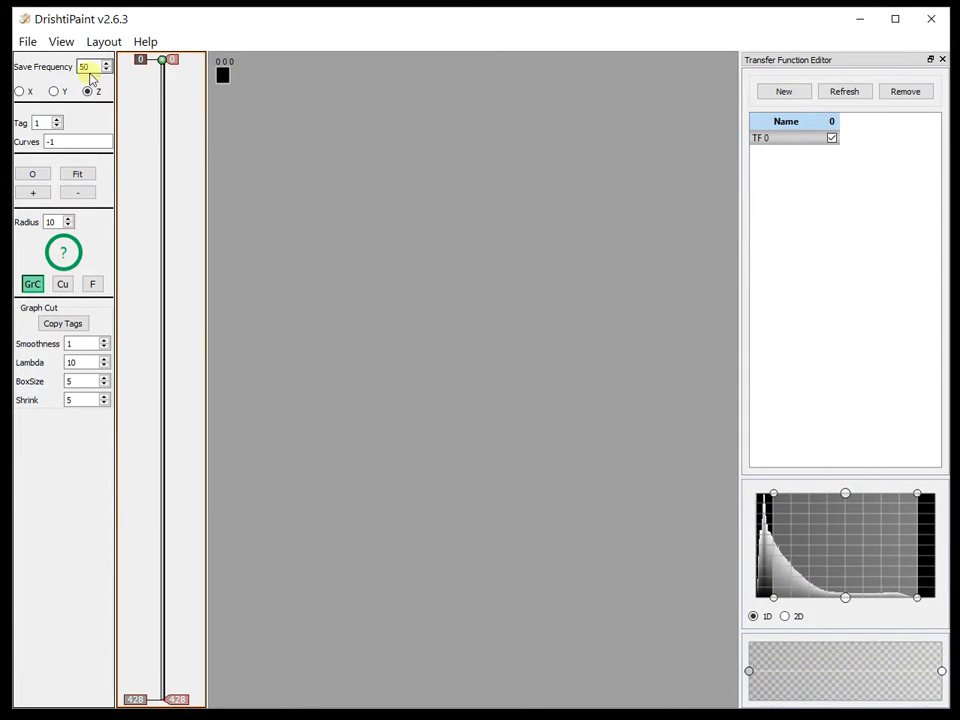
Step: Fit the slice image to its view and browse to Z slice 201
click(75, 172)
drag(148, 253, 166, 378)
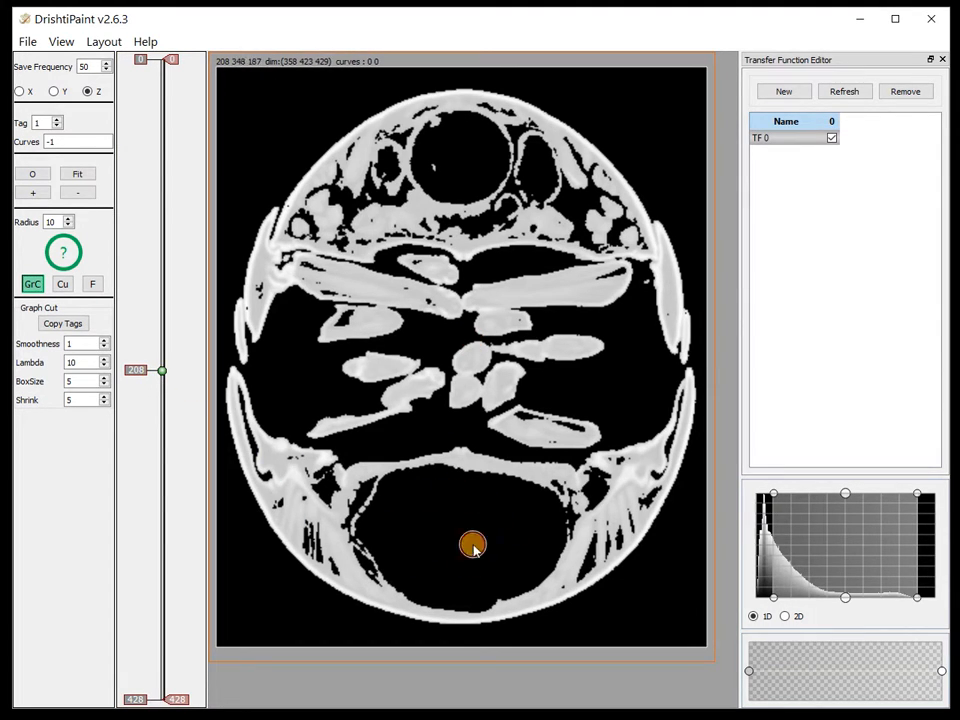
mouse_move(136, 378)
mouse_down()
mouse_move(154, 407)
mouse_move(150, 474)
mouse_move(163, 135)
mouse_move(178, 272)
mouse_move(174, 471)
mouse_move(178, 336)
mouse_move(180, 358)
mouse_move(167, 360)
mouse_up()
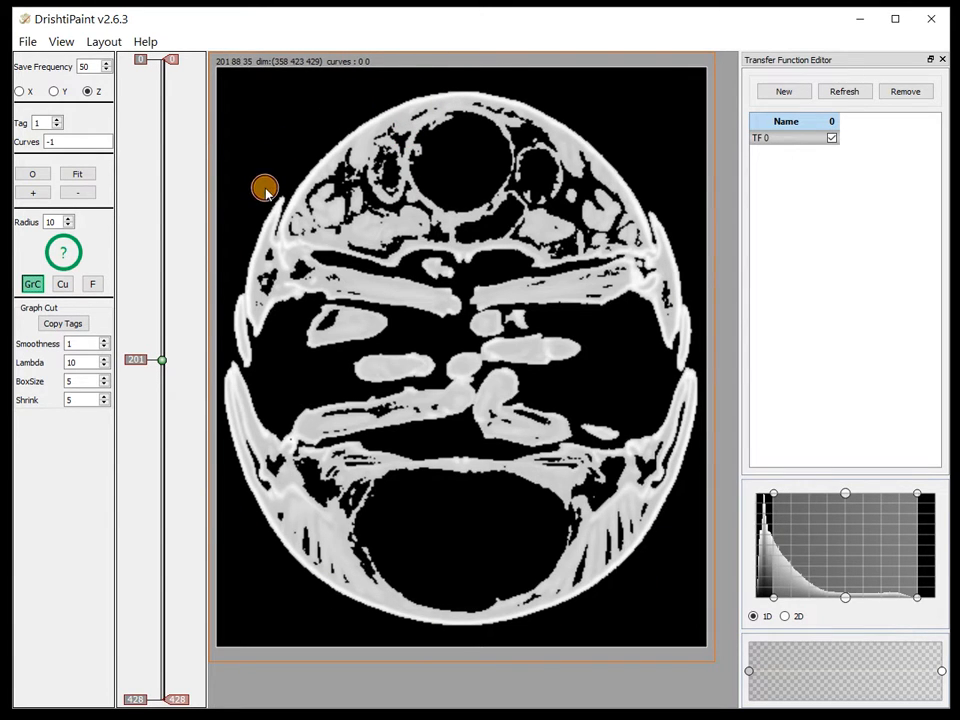
Step: Bring the floating 3D Preview over the slice view and inspect the model from another angle
drag(958, 66, 603, 16)
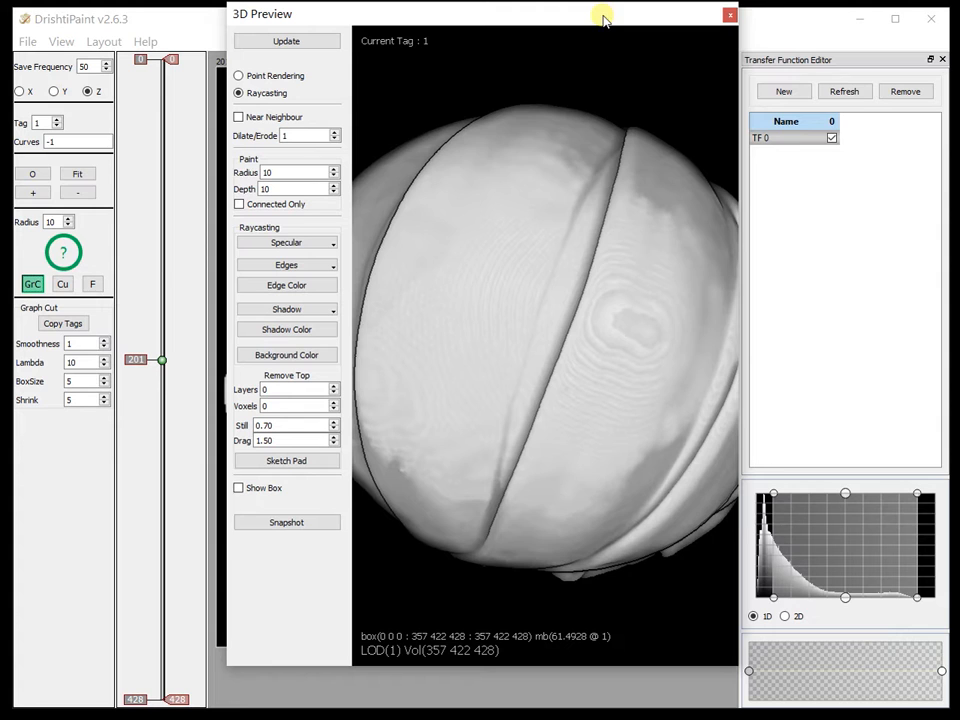
middle_drag(588, 350, 604, 73)
drag(452, 311, 492, 436)
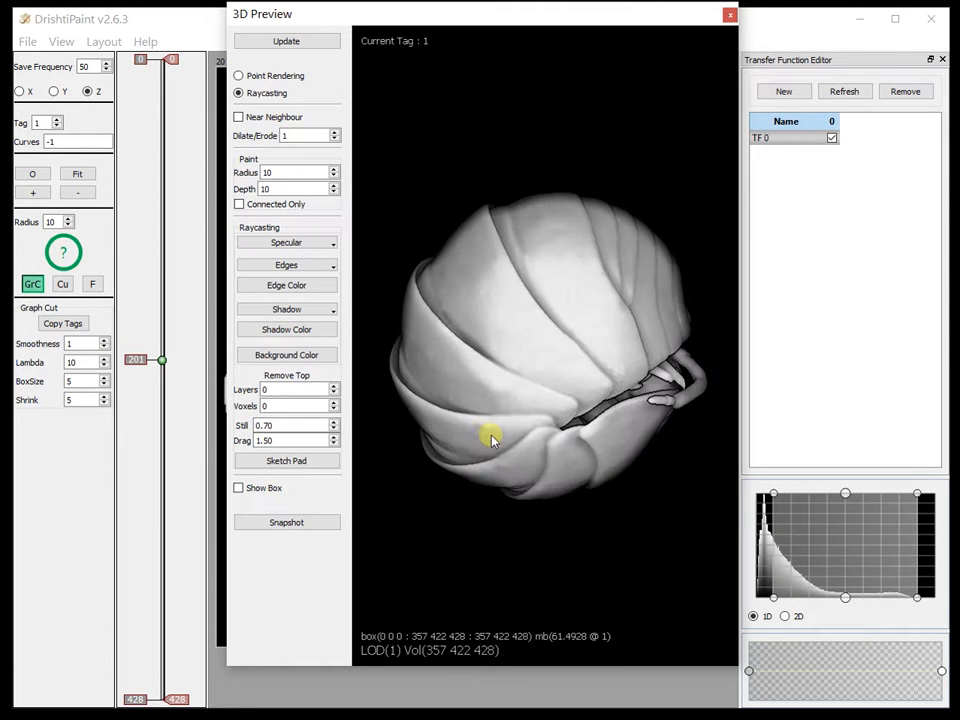
Step: Try docking the 3D Preview beside the Transfer Function Editor, and undock it again
drag(508, 10, 945, 60)
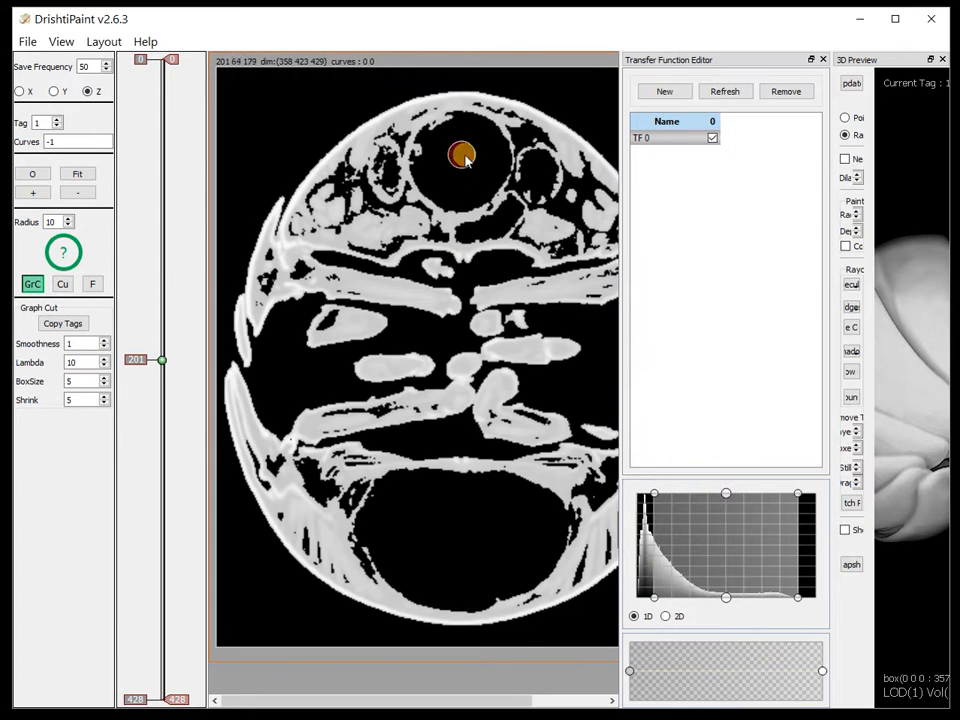
scroll(591, 317, up, 2)
drag(848, 59, 49, 16)
Step: Move the floating 3D Preview aside and widen TF 0 at both ends to cover nearly the whole histogram
drag(298, 480, 641, 193)
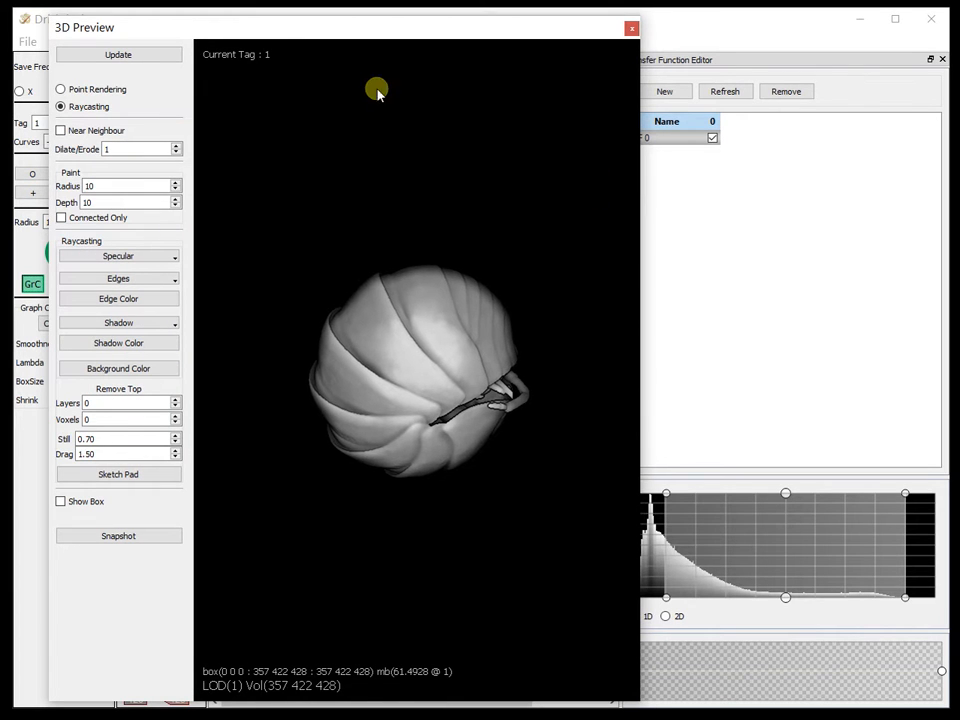
drag(527, 33, 339, 19)
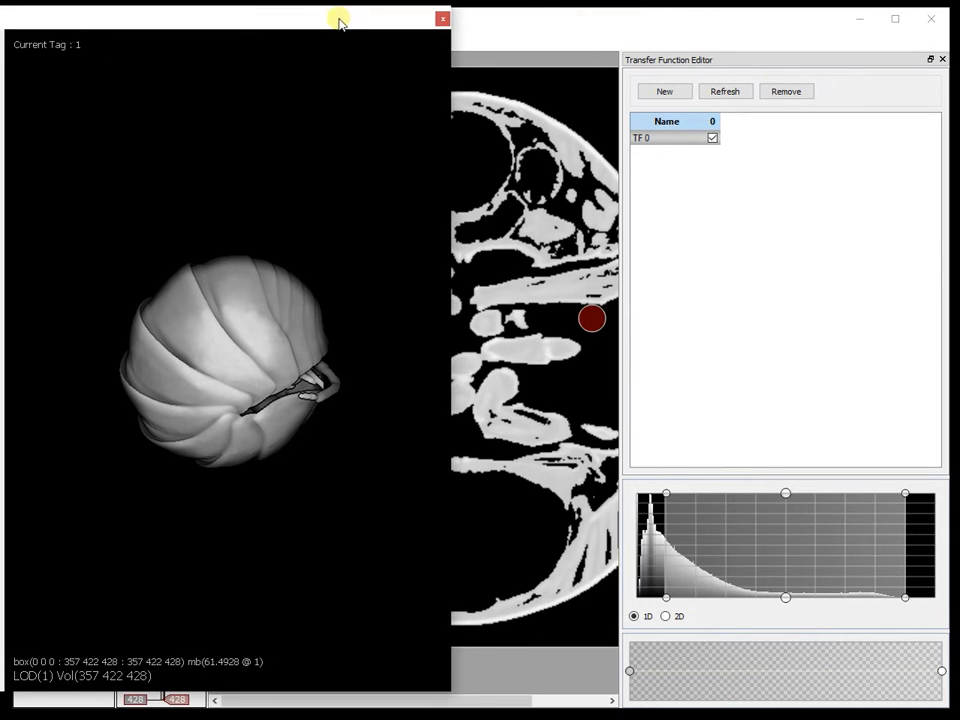
drag(913, 598, 945, 600)
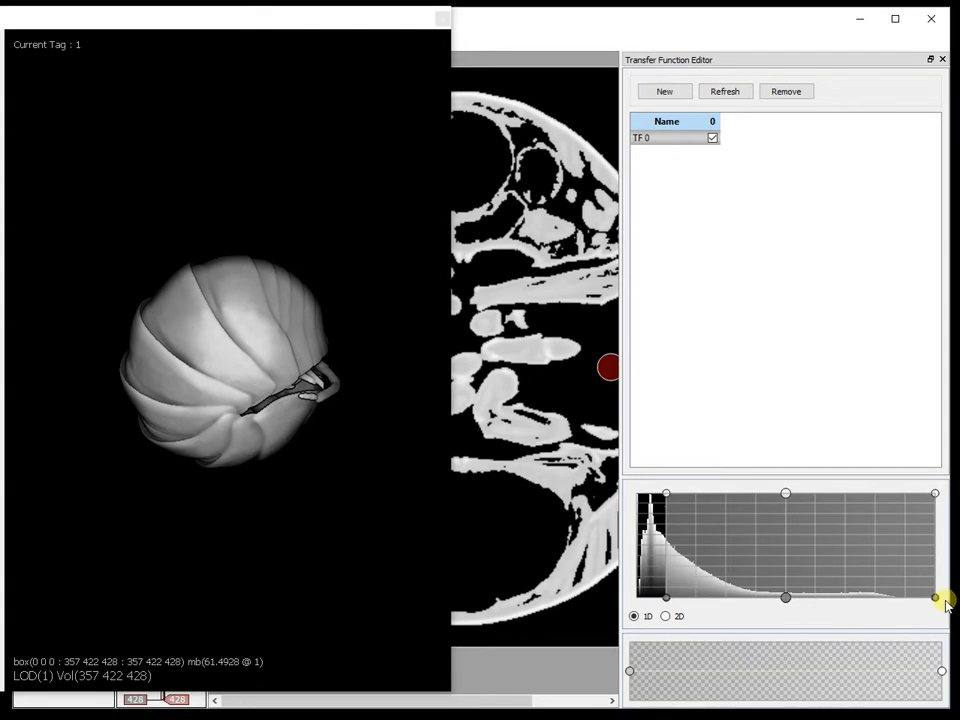
drag(663, 600, 640, 600)
Step: Move the 3D Preview off the slice view and browse to Z slice 113
drag(221, 21, 959, 40)
drag(162, 359, 170, 238)
click(588, 156)
Step: Bring the 3D Preview back, inspect the rendered shell, and nudge TF 0's lower limit to the histogram's start
drag(862, 38, 399, 41)
drag(561, 252, 568, 290)
scroll(653, 211, up, 5)
drag(653, 211, 609, 608)
drag(612, 52, 496, 38)
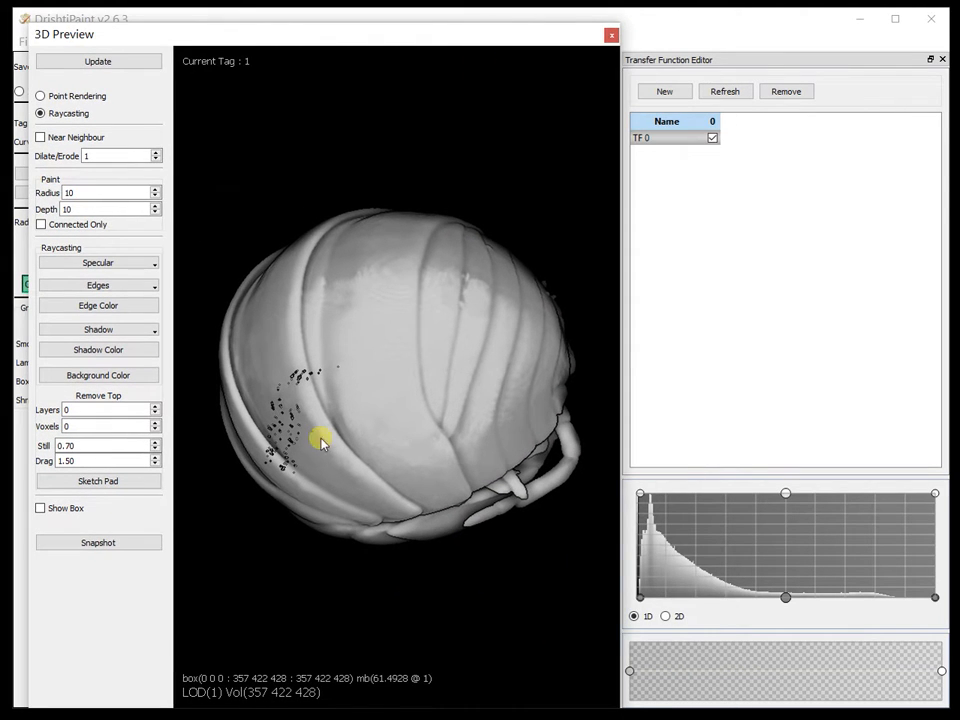
click(639, 596)
mouse_move(332, 392)
mouse_down()
mouse_move(360, 255)
mouse_move(401, 384)
mouse_move(330, 112)
mouse_up()
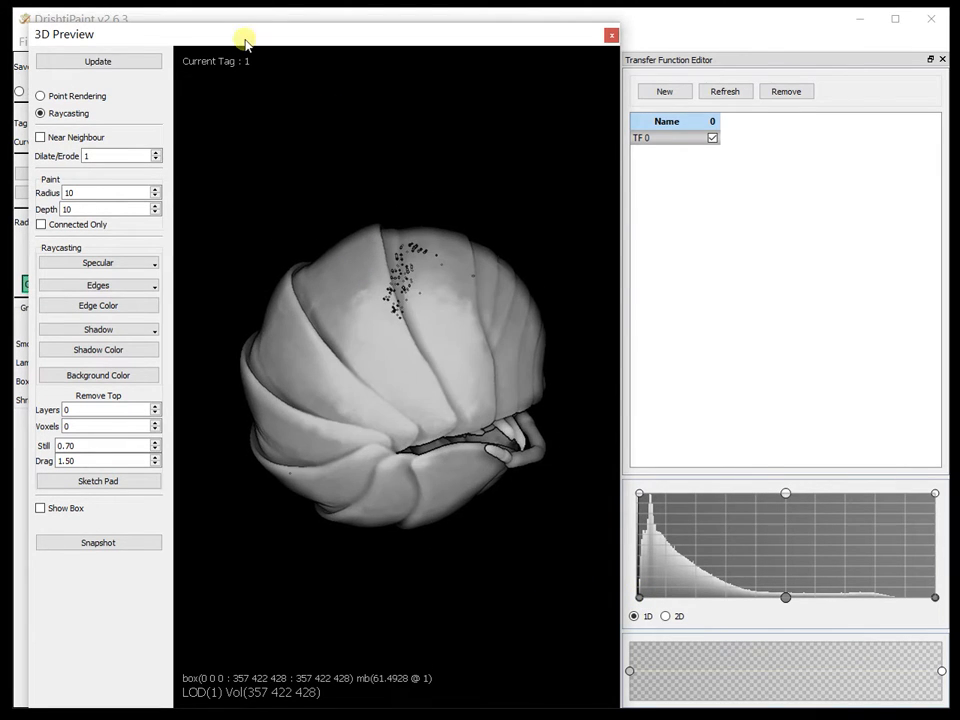
Step: Show the Tag Color Editor and place the floating 3D Preview beside it
drag(245, 42, 503, 46)
click(62, 42)
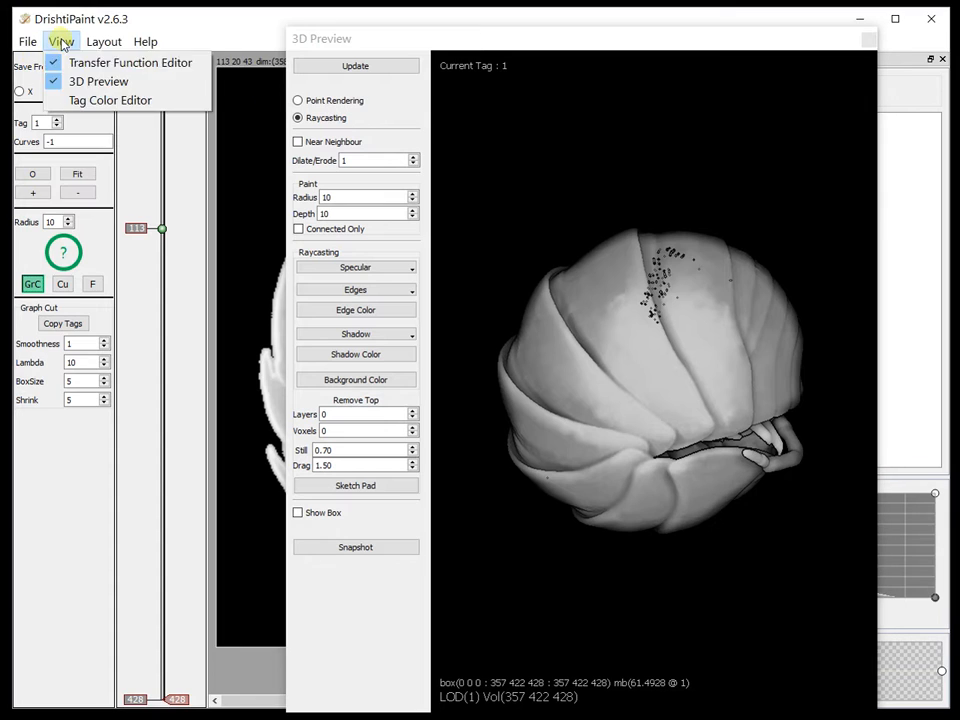
click(81, 99)
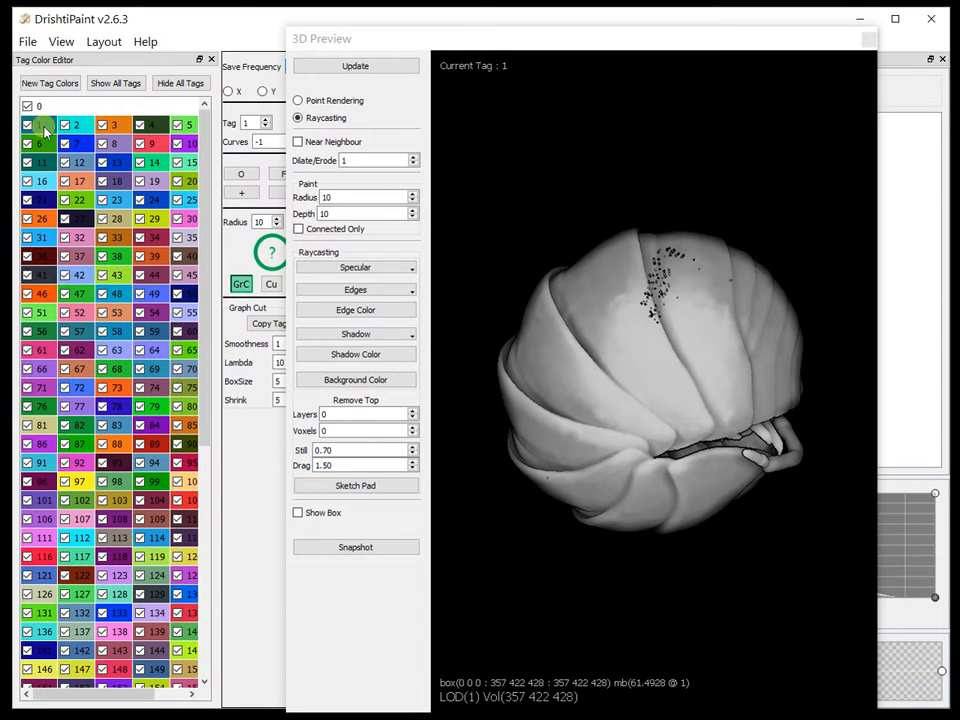
drag(432, 45, 363, 38)
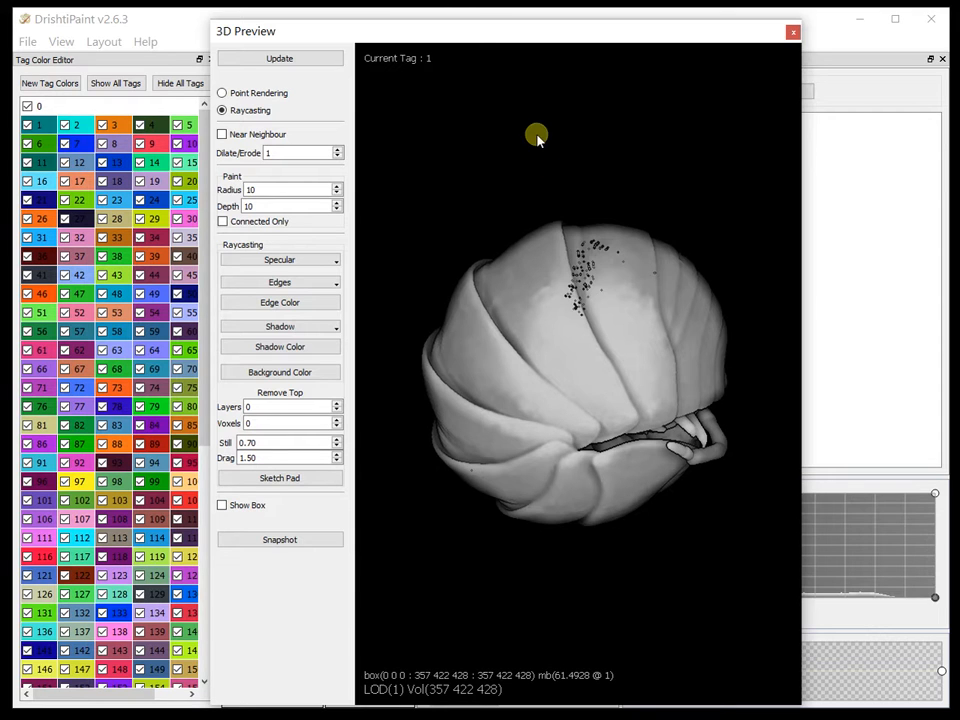
drag(475, 40, 461, 39)
Step: Run the shrinkwrap command on the visible volume with the current tag 1, keeping the hole-fill size at 0
key(space)
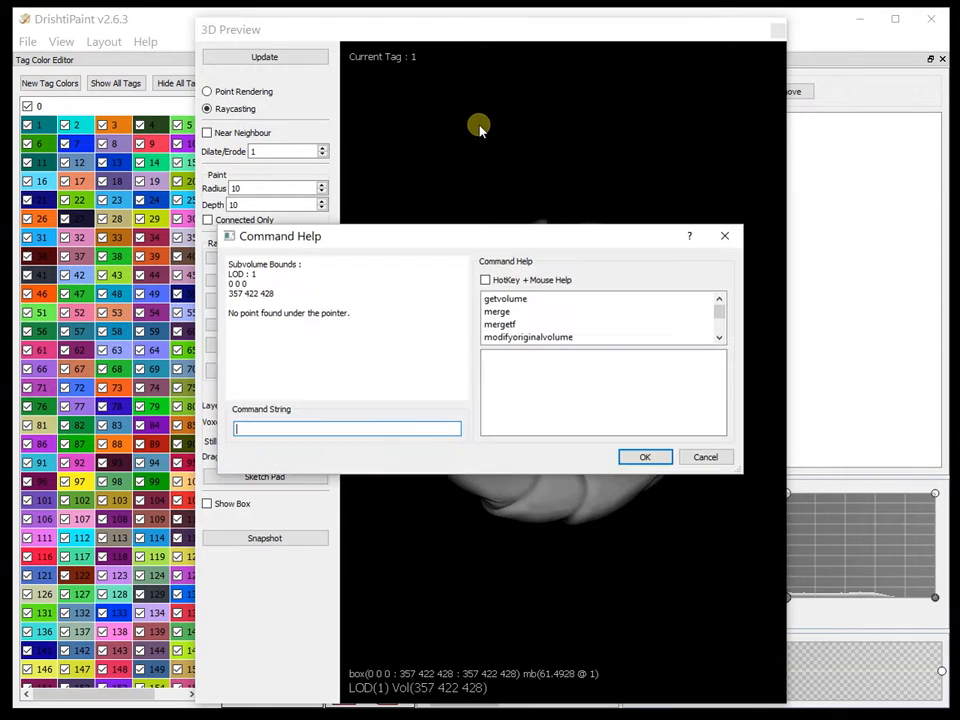
drag(511, 236, 508, 133)
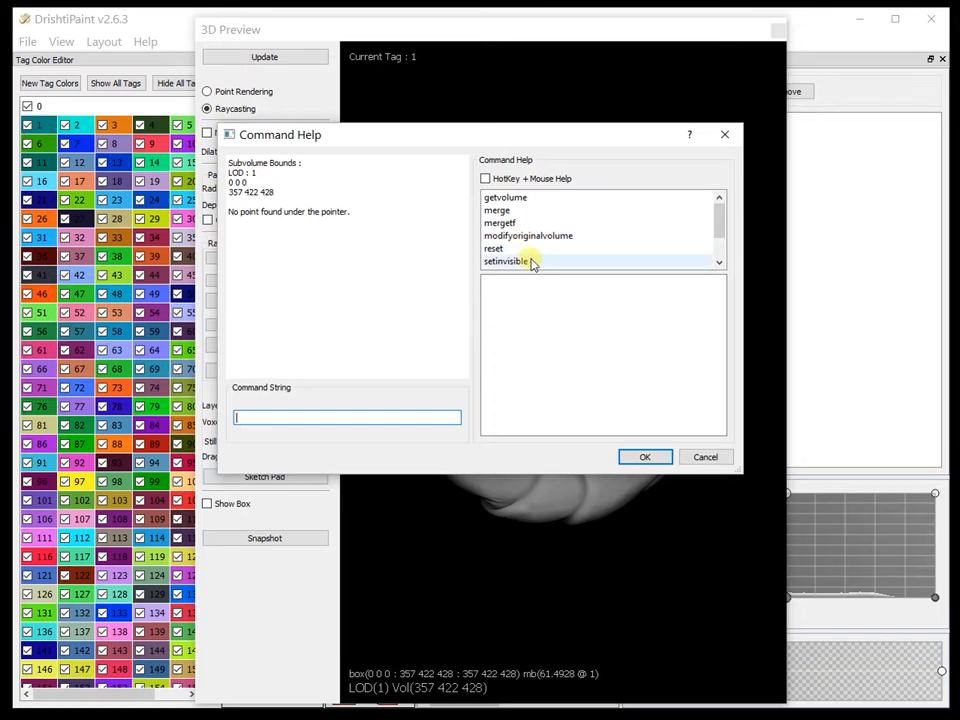
click(719, 262)
click(719, 262)
click(719, 262)
click(524, 262)
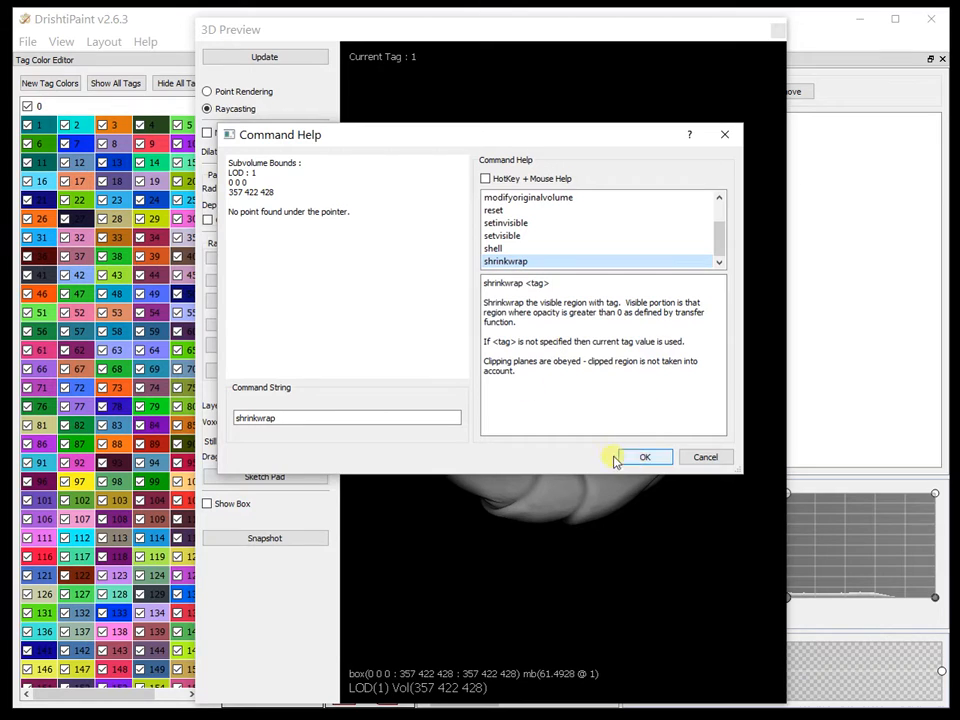
click(641, 458)
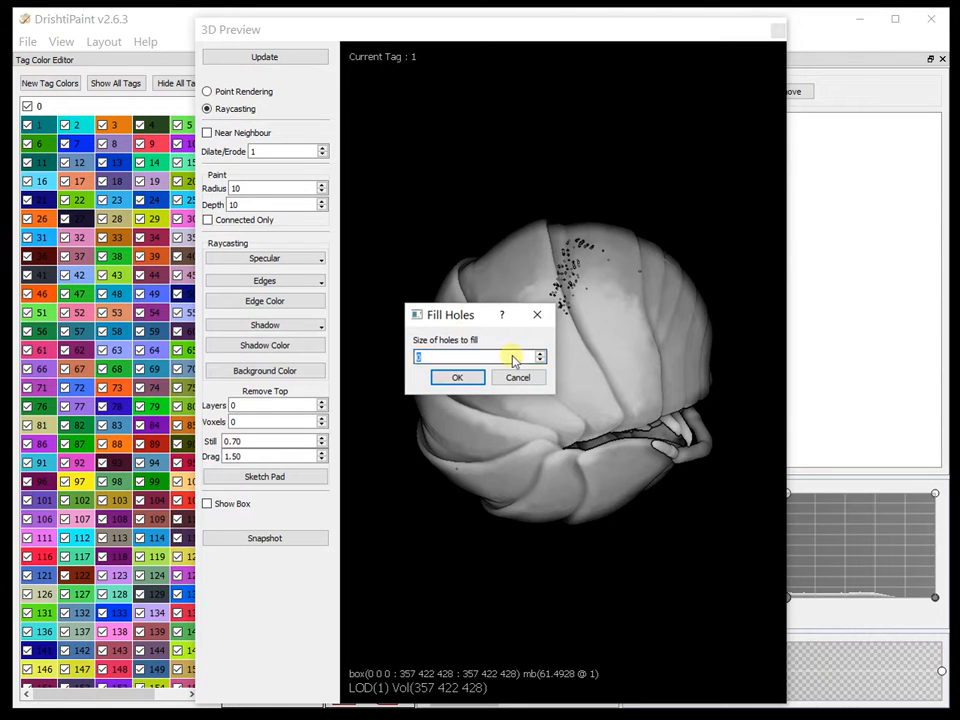
click(457, 378)
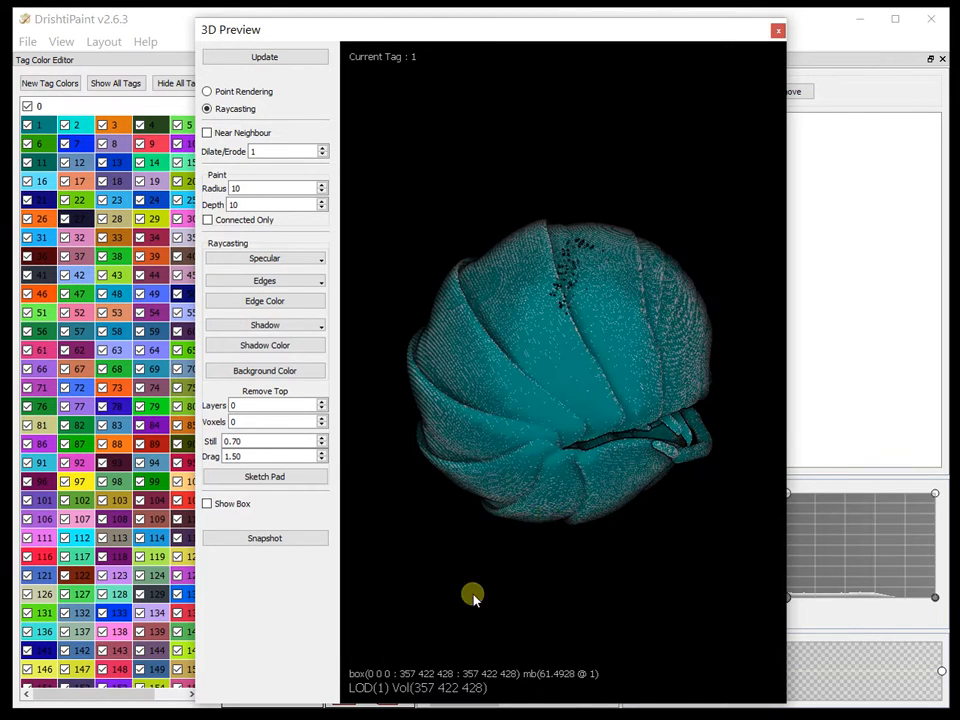
Step: Move the 3D Preview and Transfer Function Editor off the slice view and browse the Z slices to examine the shrinkwrapped region
drag(557, 401, 563, 162)
drag(395, 30, 959, 40)
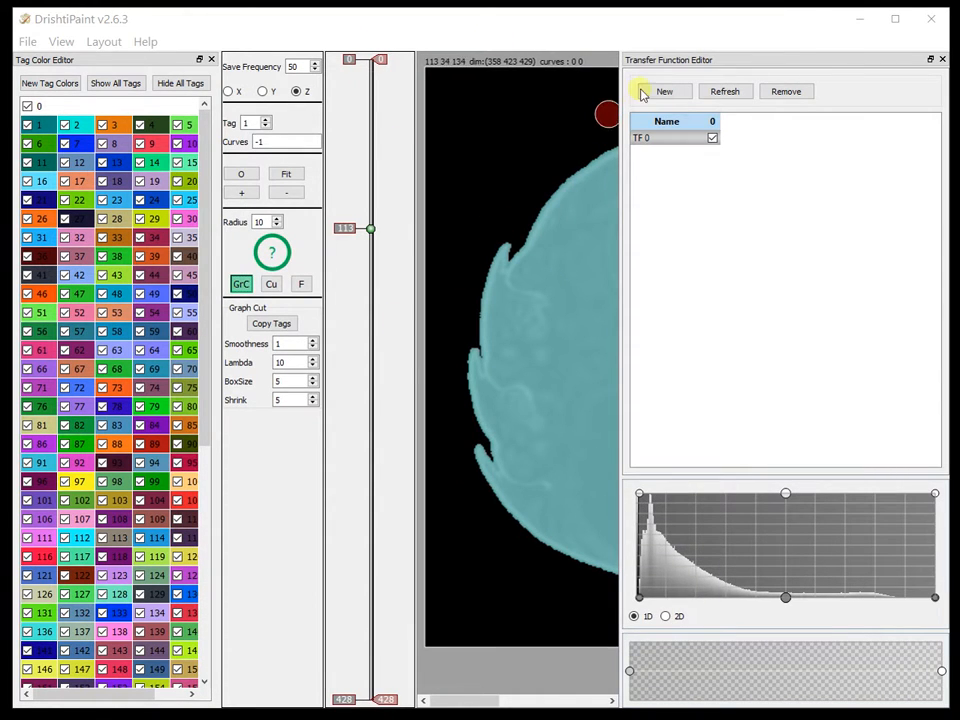
drag(676, 64, 959, 64)
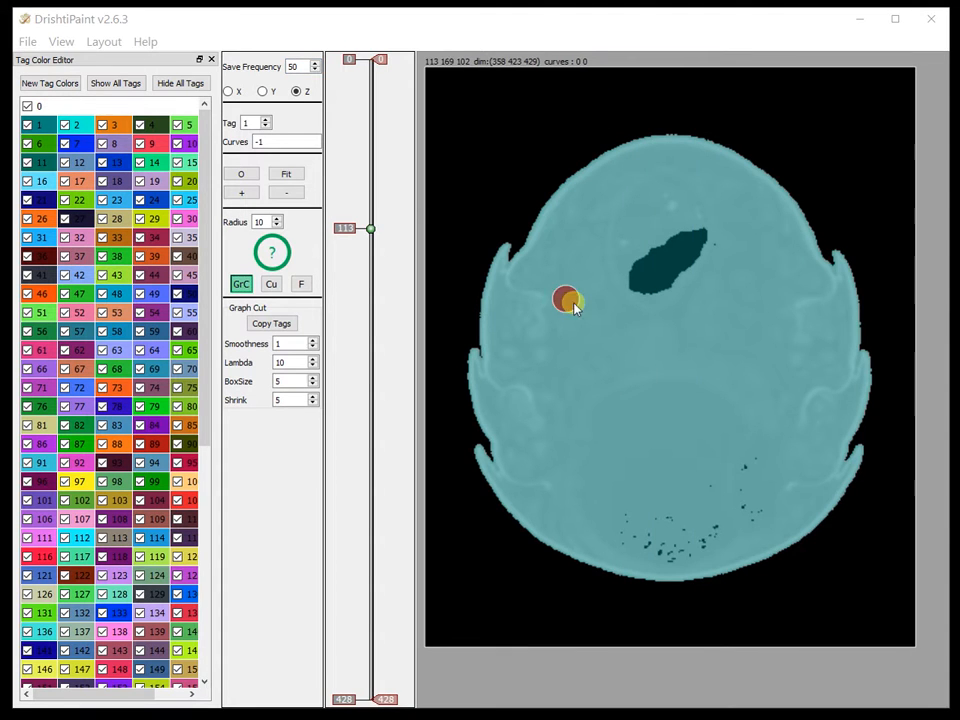
drag(369, 228, 376, 436)
Step: Bring the 3D Preview back, clear the Transfer Function Editor off it, and examine the volume from several angles
drag(958, 50, 268, 33)
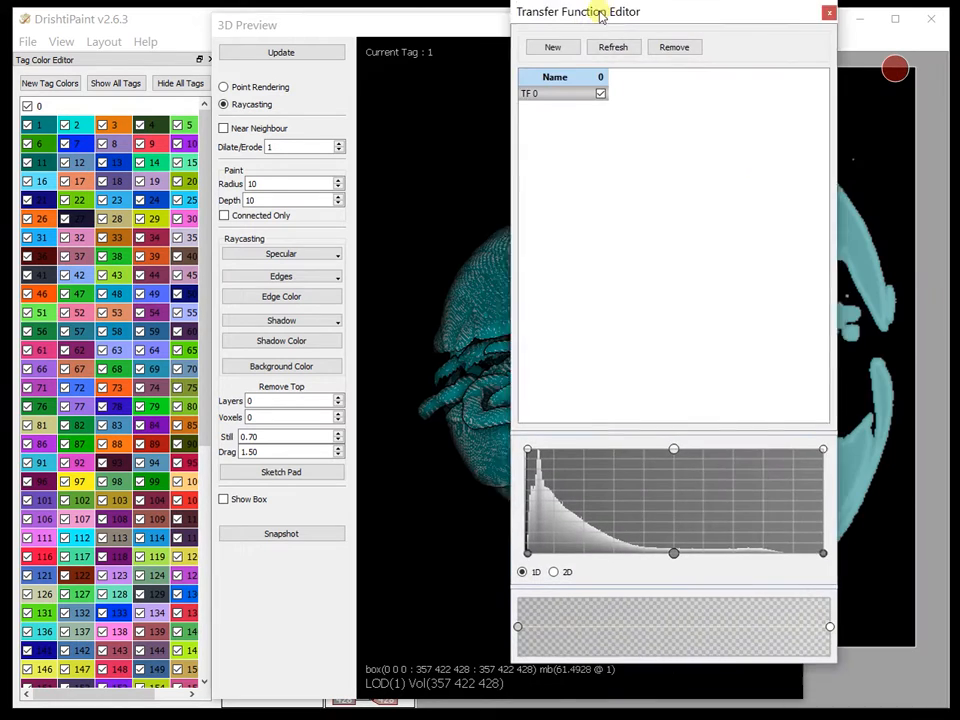
drag(600, 11, 574, 15)
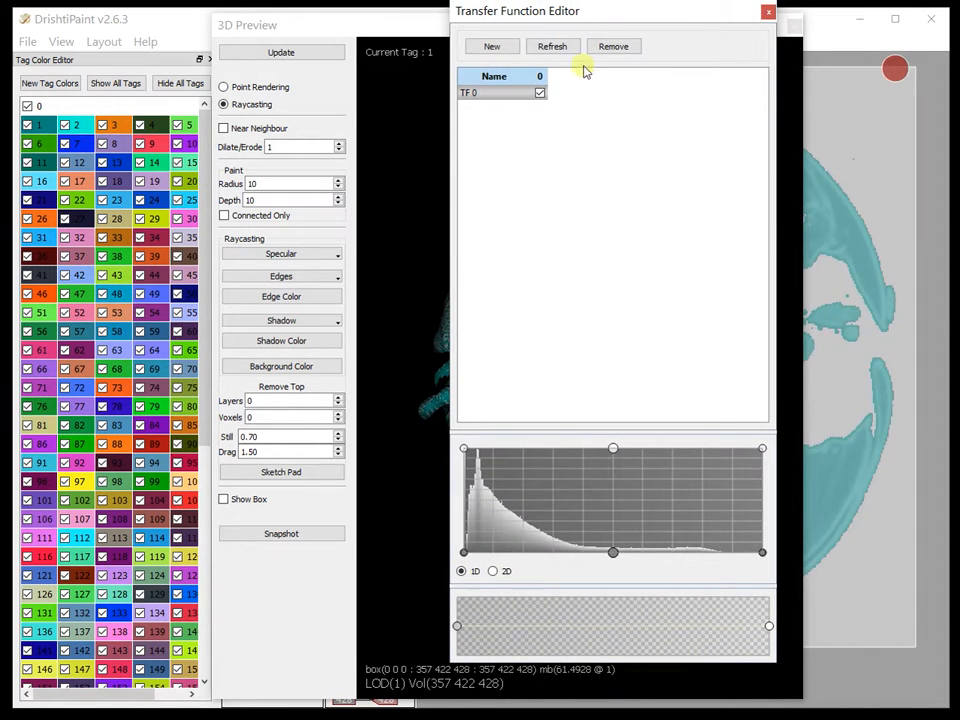
drag(584, 14, 959, 36)
drag(560, 163, 510, 148)
drag(561, 189, 669, 283)
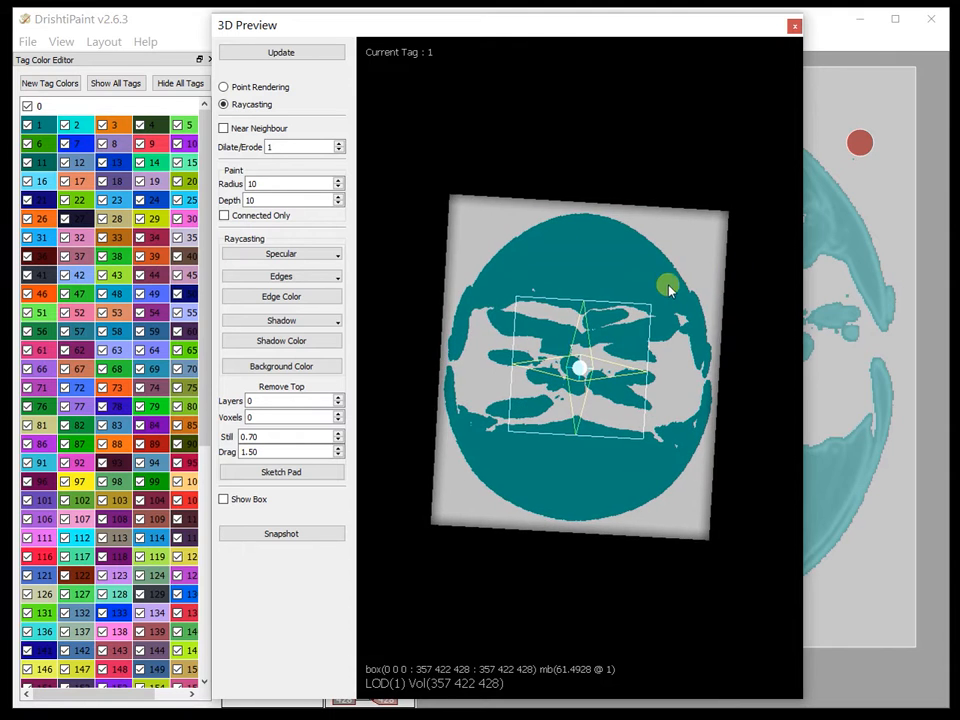
drag(574, 343, 228, 173)
Step: Hide tag 0 in the 3D Preview and make tag 1 the current tag while inspecting the shrinkwrapped animal
click(28, 106)
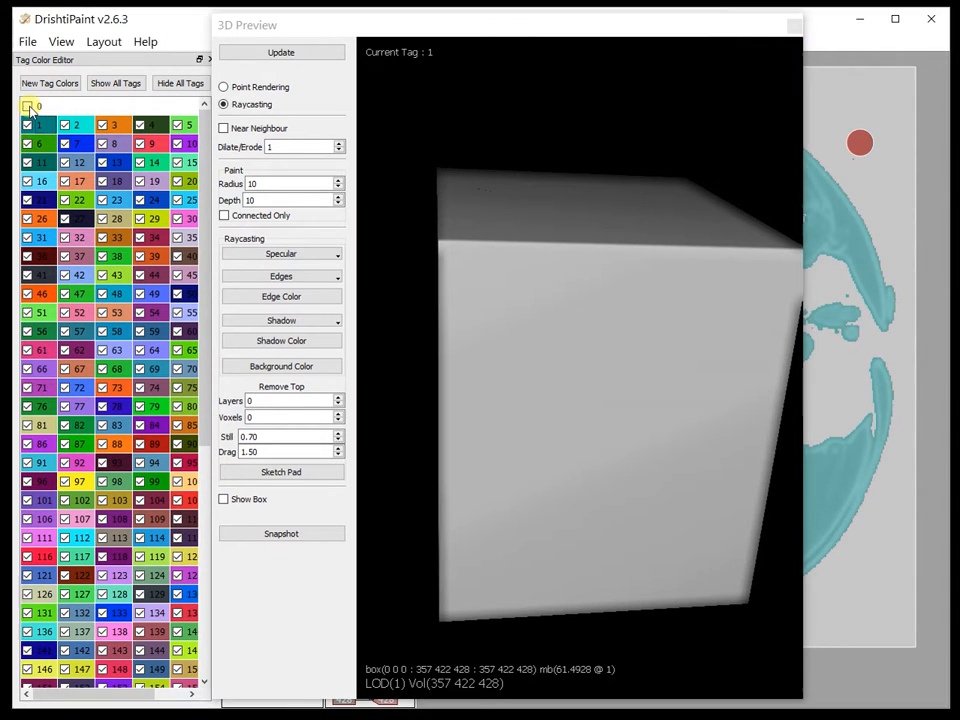
mouse_move(572, 373)
mouse_down()
mouse_move(516, 531)
mouse_move(635, 377)
mouse_move(542, 377)
mouse_move(534, 401)
mouse_move(525, 399)
mouse_move(557, 379)
mouse_up()
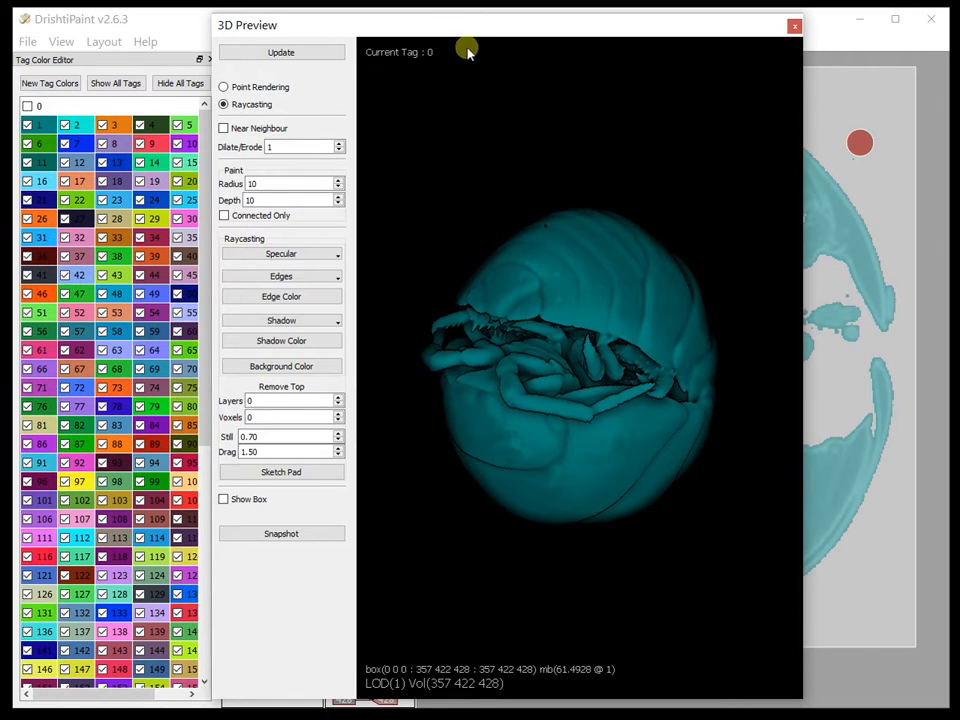
click(38, 121)
drag(589, 326, 574, 332)
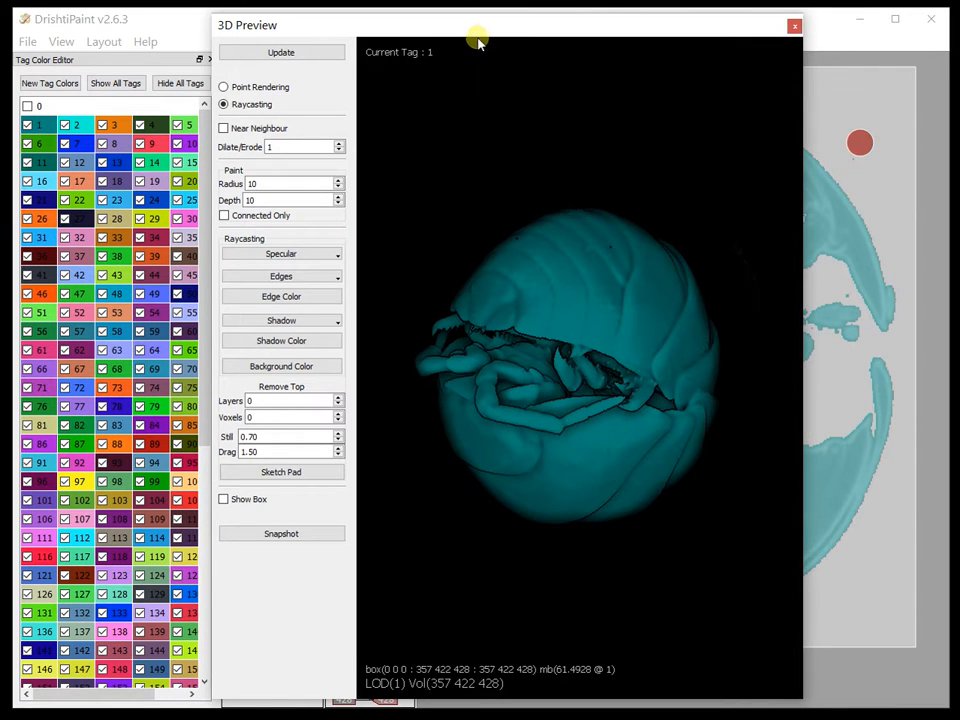
Step: Narrow TF 0 to a thin band, shift it to the very start of the histogram, and close the Transfer Function Editor
drag(959, 28, 632, 5)
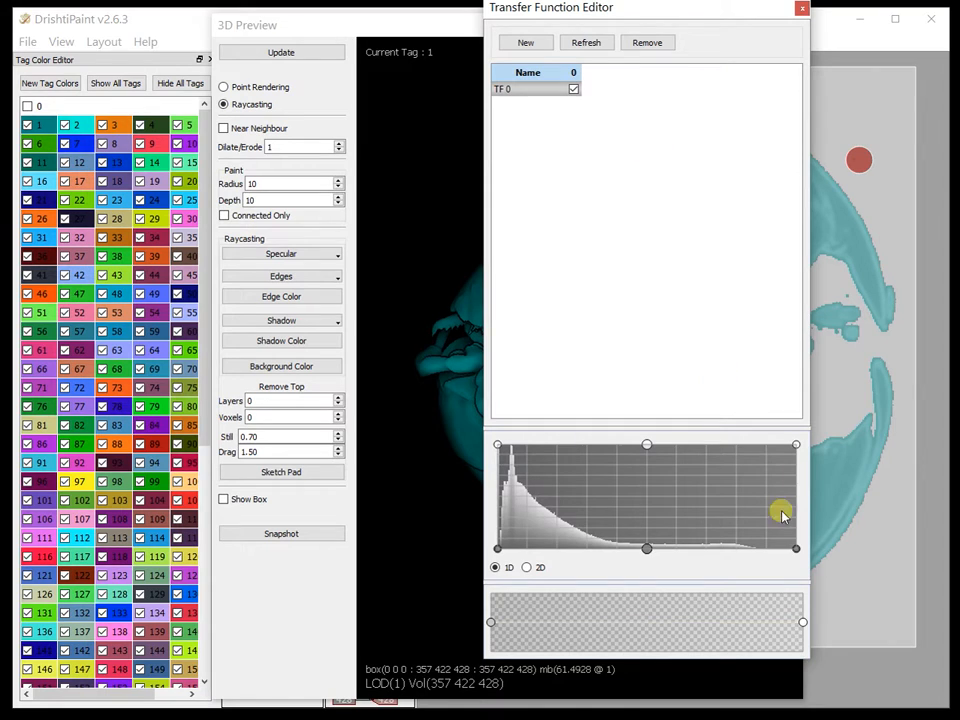
drag(795, 548, 651, 550)
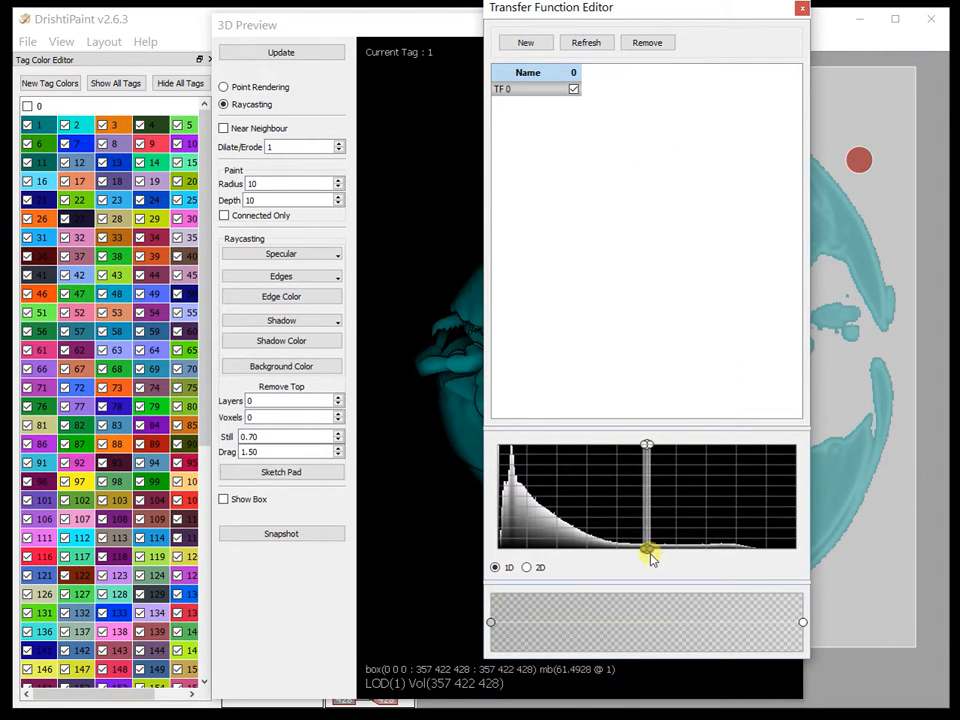
drag(648, 550, 497, 550)
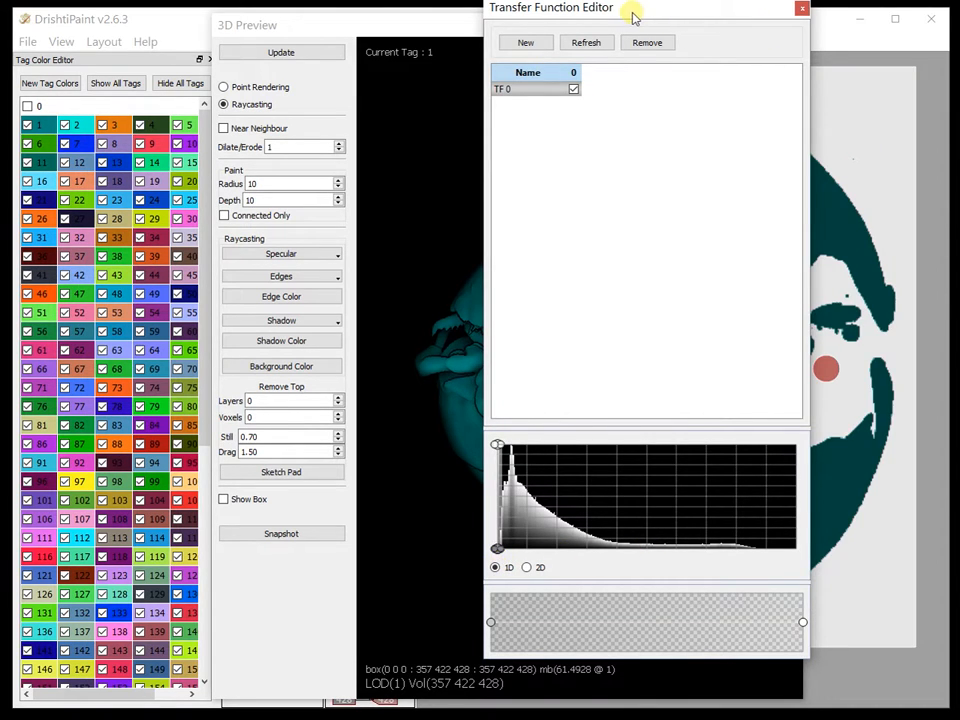
click(802, 8)
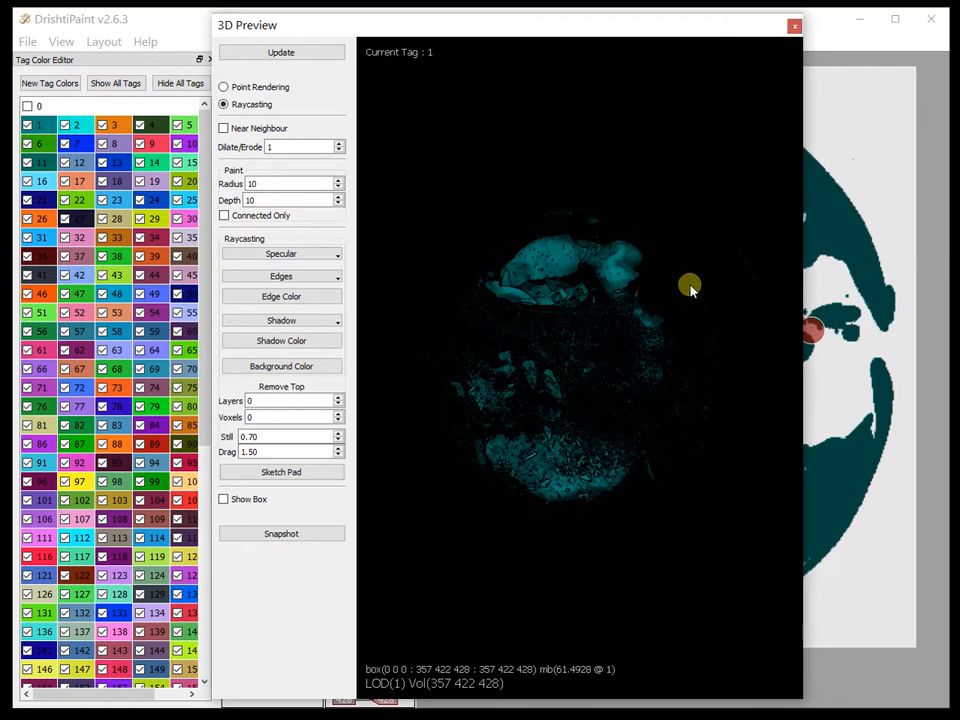
Step: Make tag 3 the current tag, reposition the 3D Preview, and focus on the elongated internal structure
drag(561, 312, 651, 192)
drag(580, 70, 618, 422)
drag(512, 272, 618, 372)
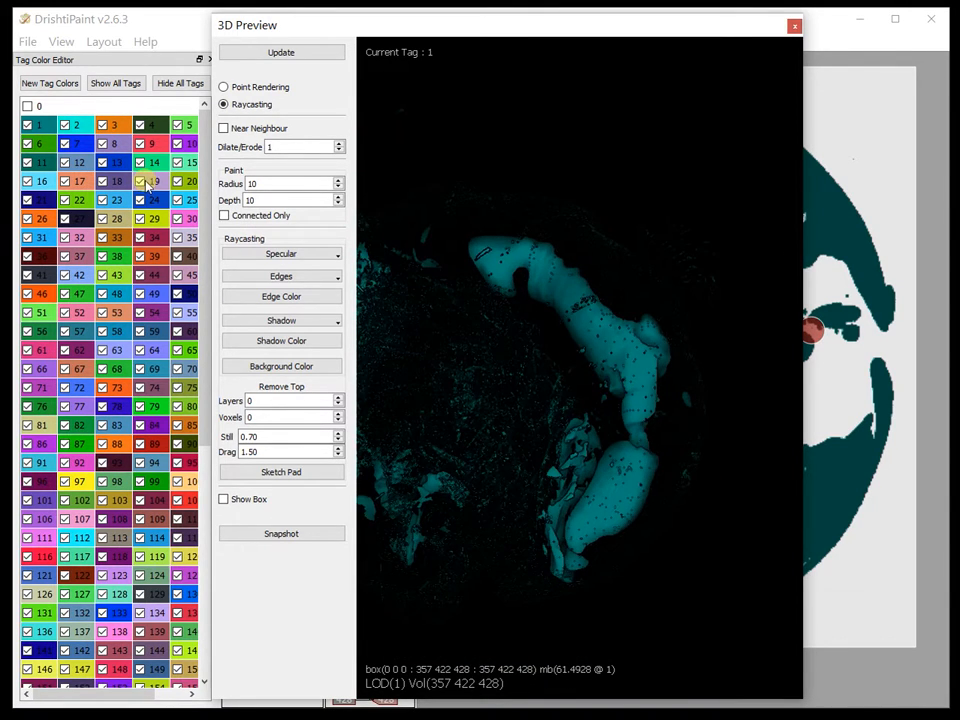
click(118, 131)
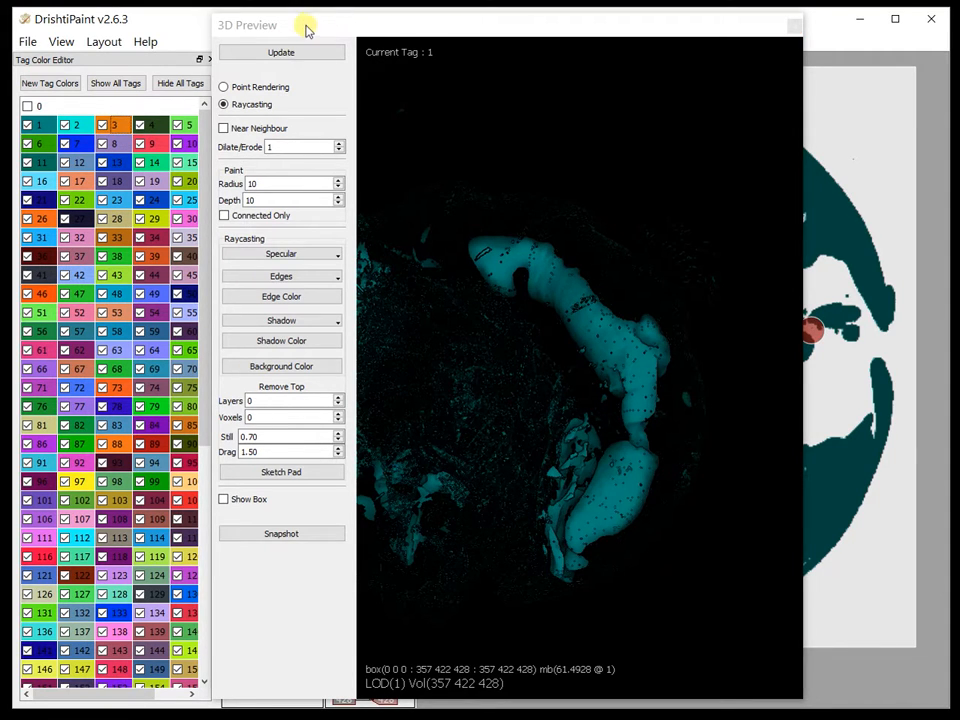
drag(306, 26, 489, 47)
drag(628, 43, 477, 34)
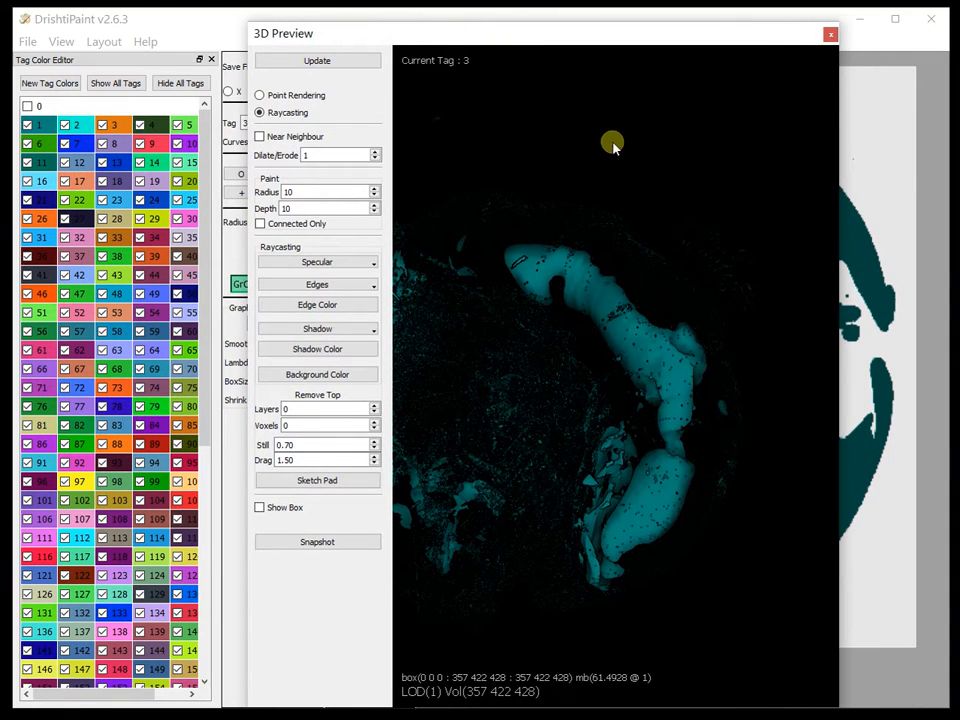
middle_drag(673, 177, 574, 403)
drag(574, 403, 562, 313)
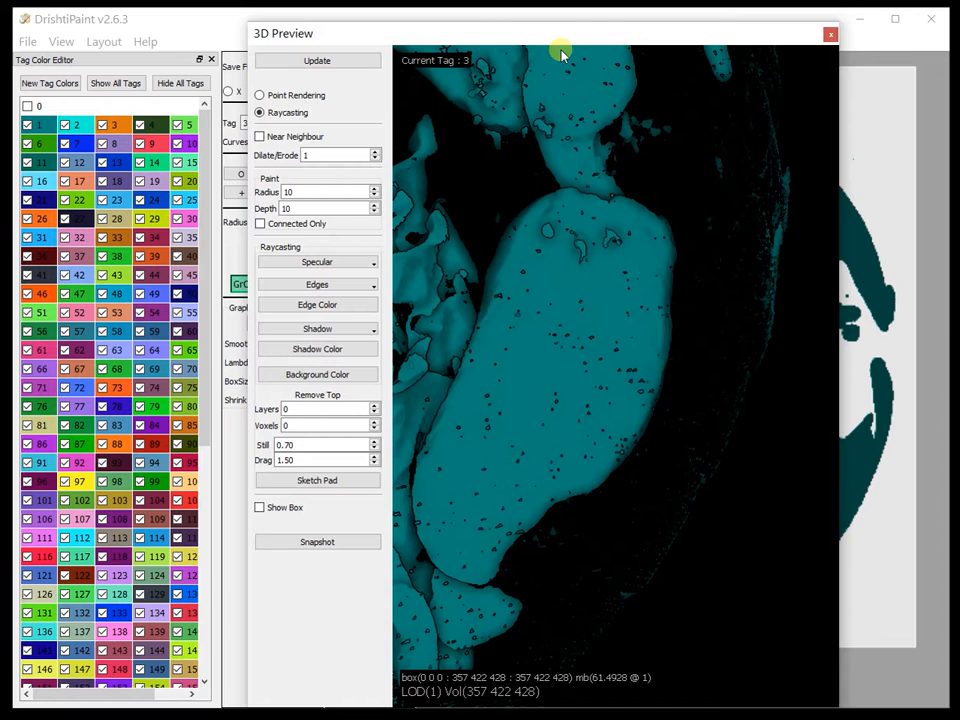
drag(563, 40, 557, 36)
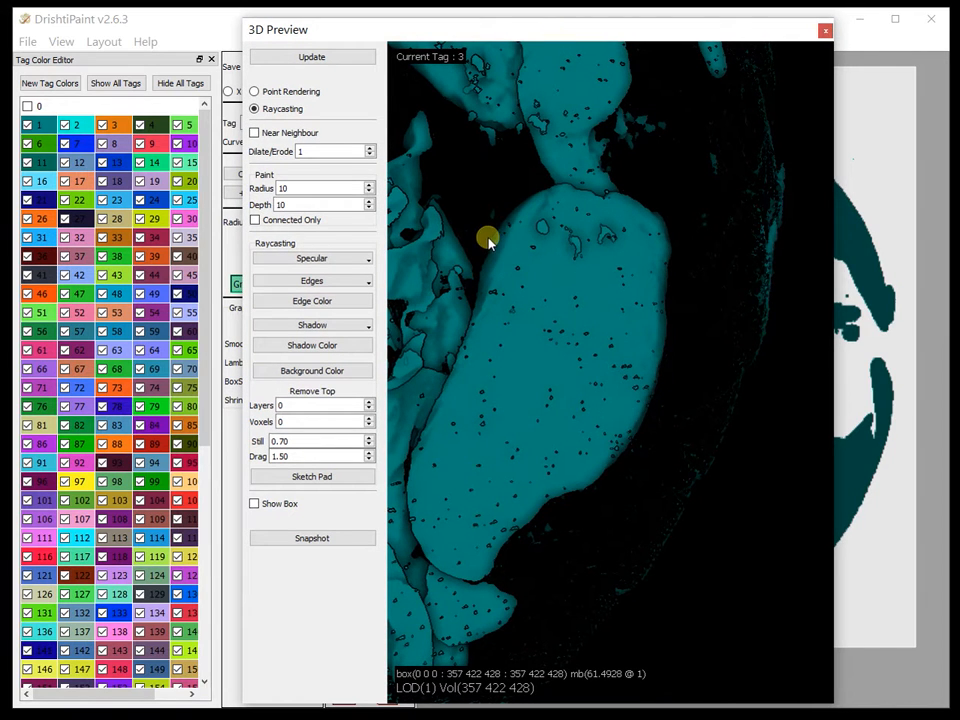
Step: Look up the hotkey help for region growing with the current tag value
key(space)
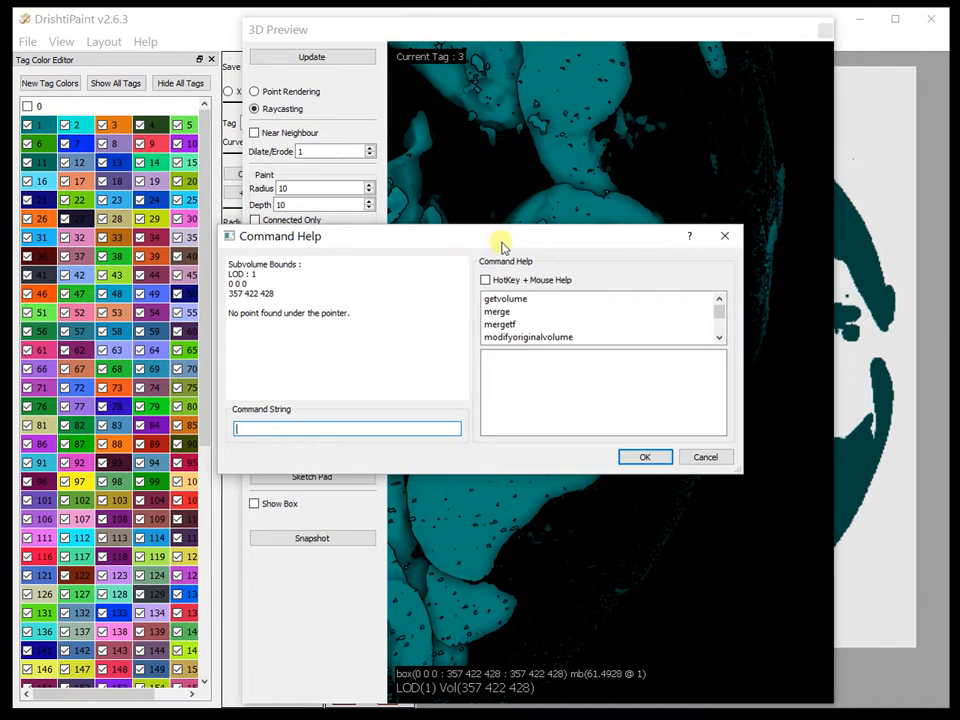
drag(482, 222, 409, 81)
click(461, 122)
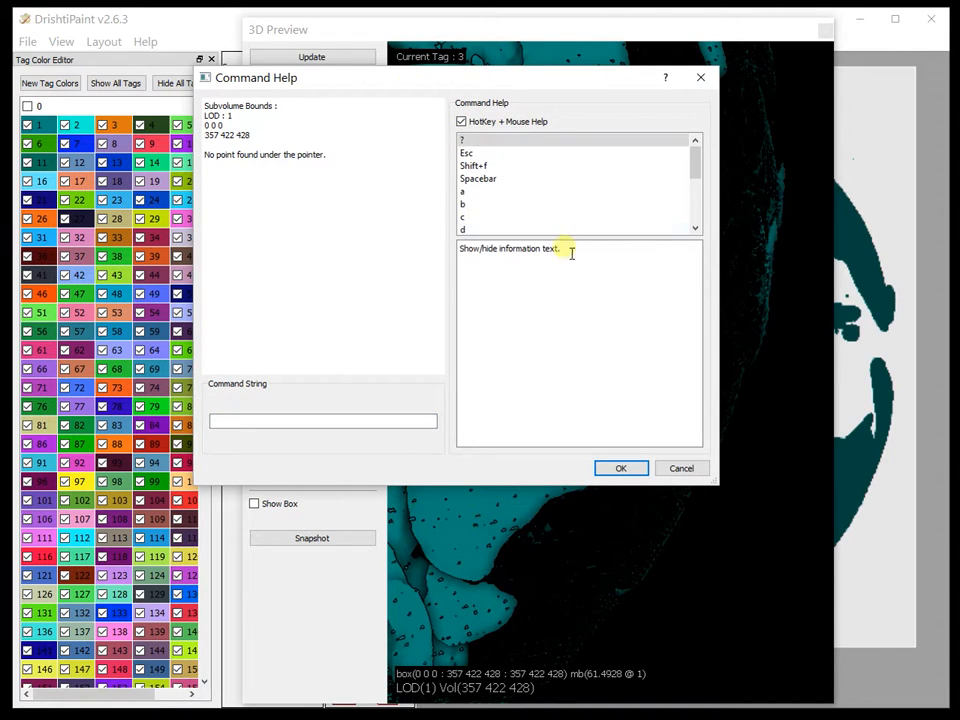
drag(570, 246, 560, 366)
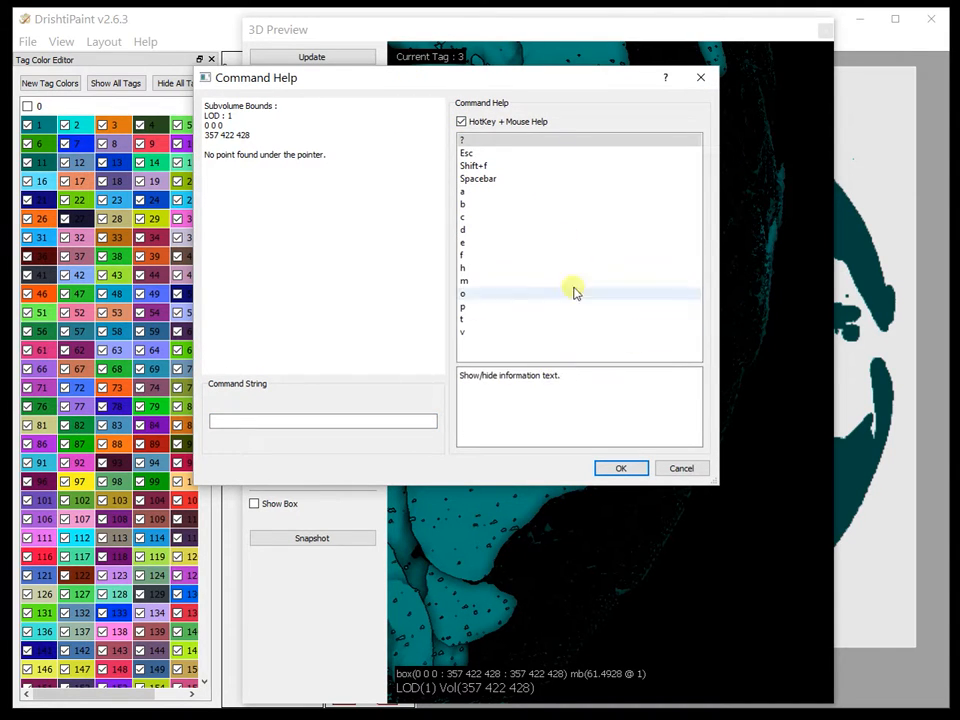
click(470, 256)
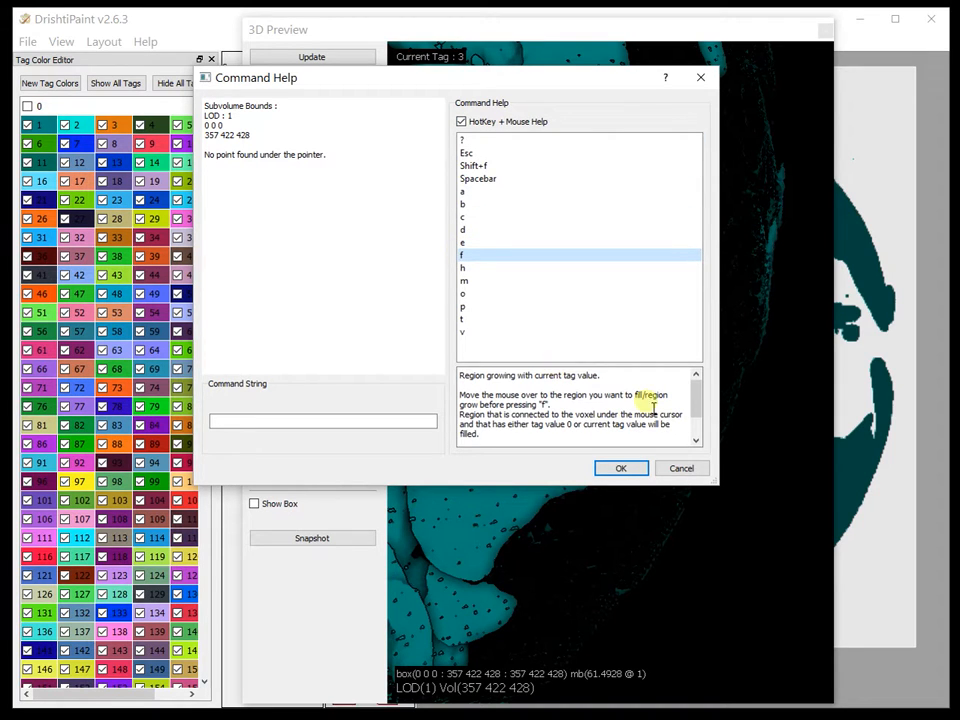
drag(592, 371, 592, 275)
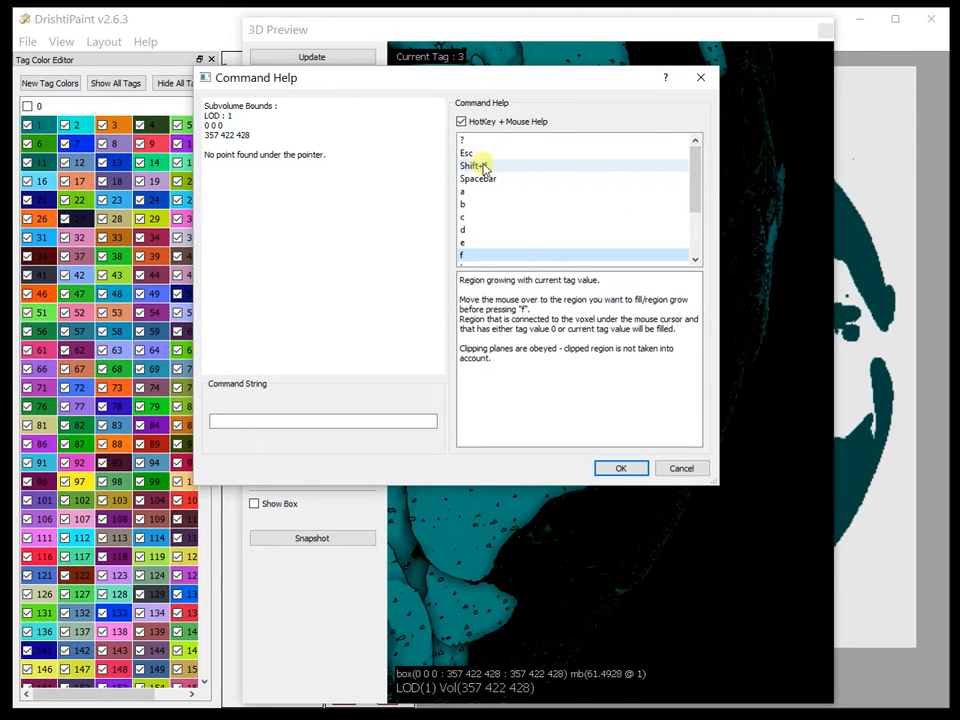
drag(697, 177, 694, 146)
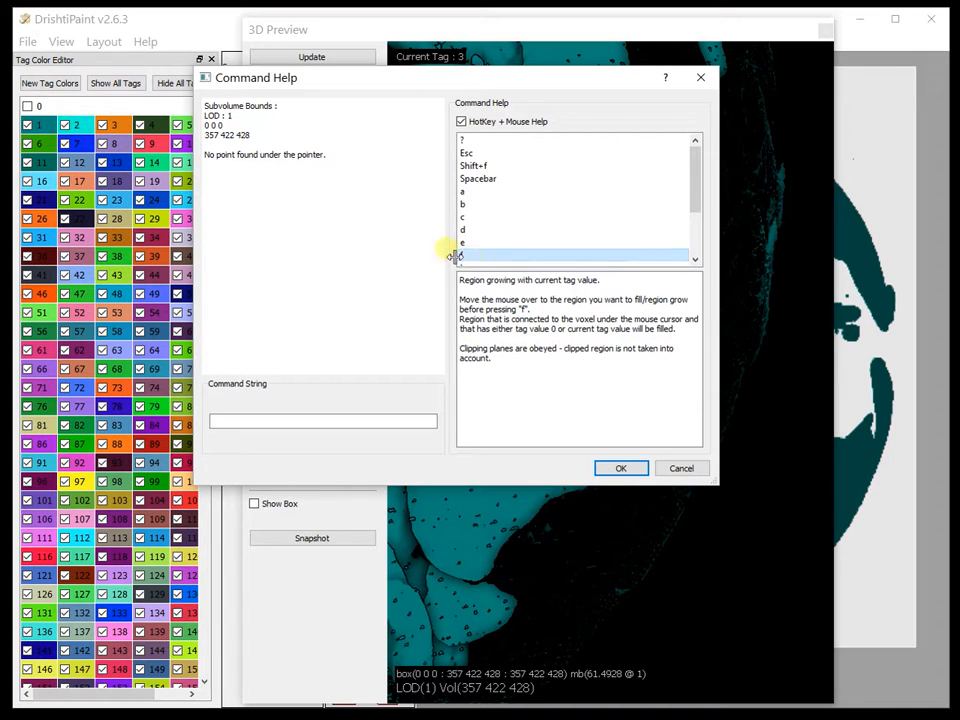
click(688, 470)
Step: Try to region-grow tag 3 from the elongated internal structure, specifying 1 as the tag value of the connected region
mouse_move(619, 401)
mouse_down()
mouse_move(690, 460)
mouse_move(614, 416)
mouse_up()
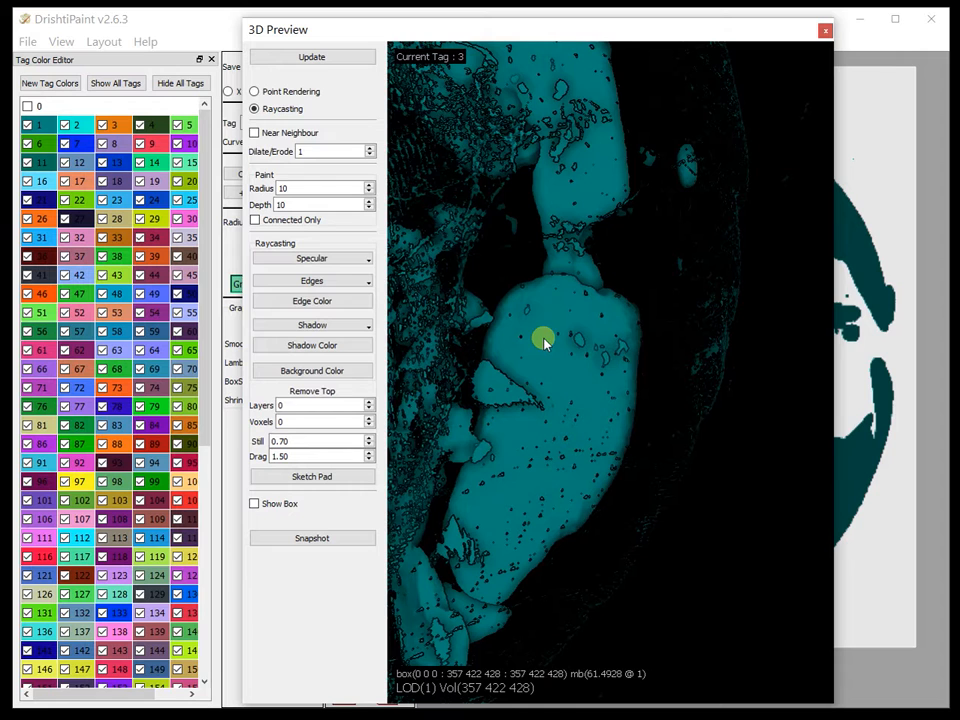
drag(643, 414, 510, 490)
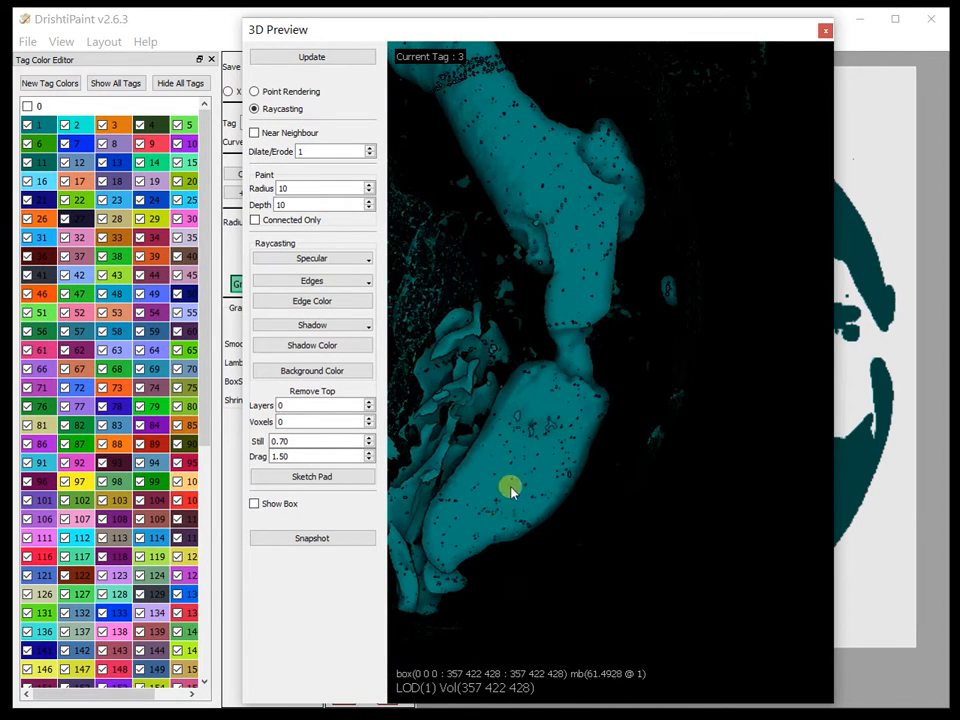
drag(513, 118, 532, 197)
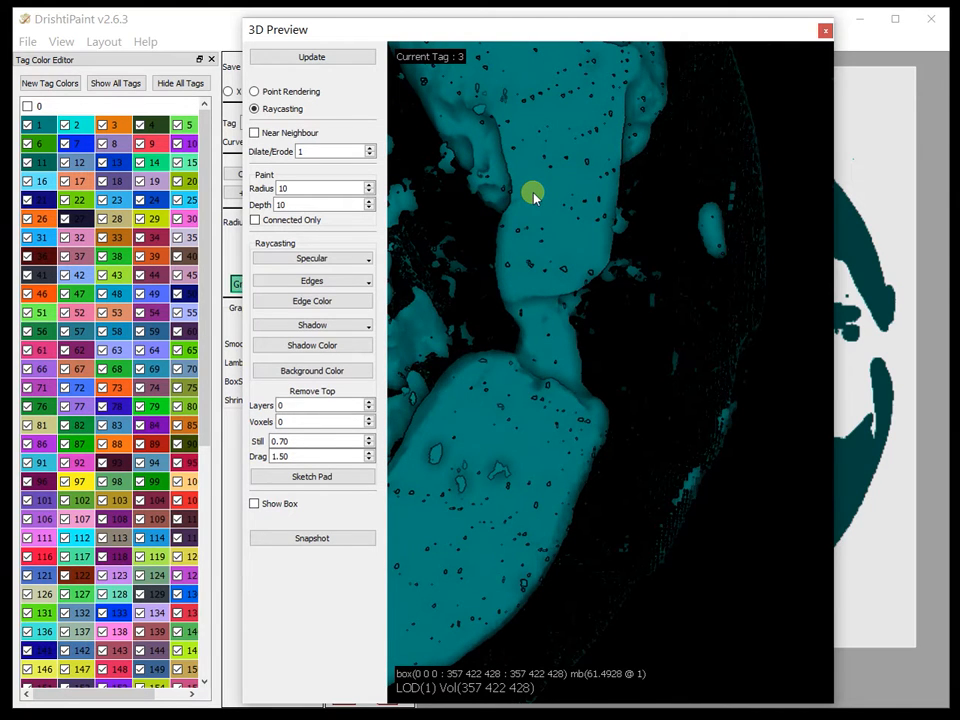
key(f)
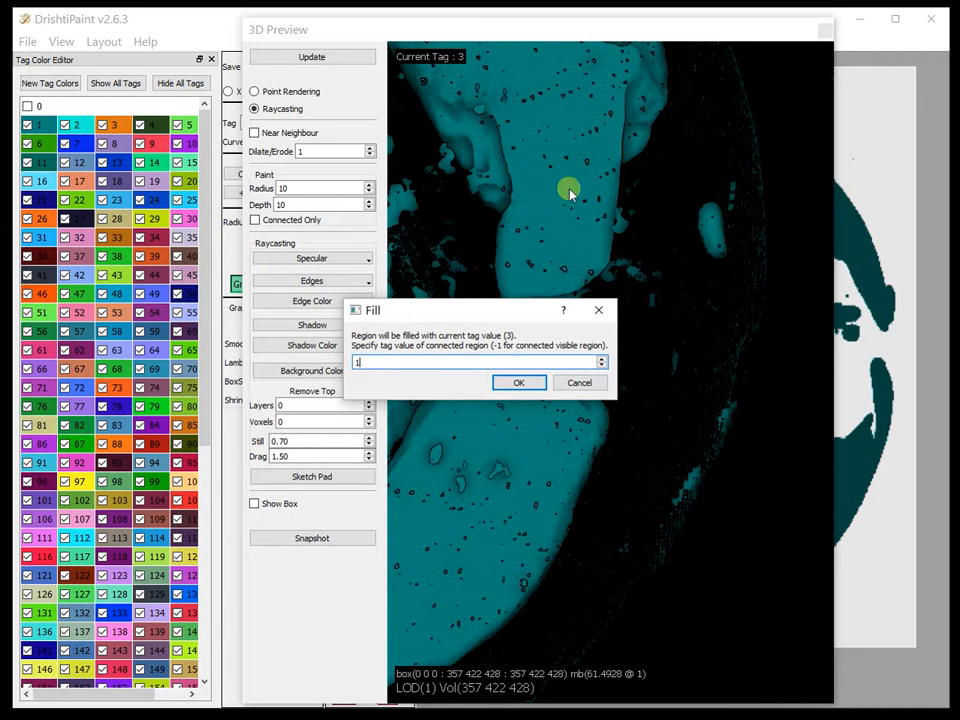
click(515, 381)
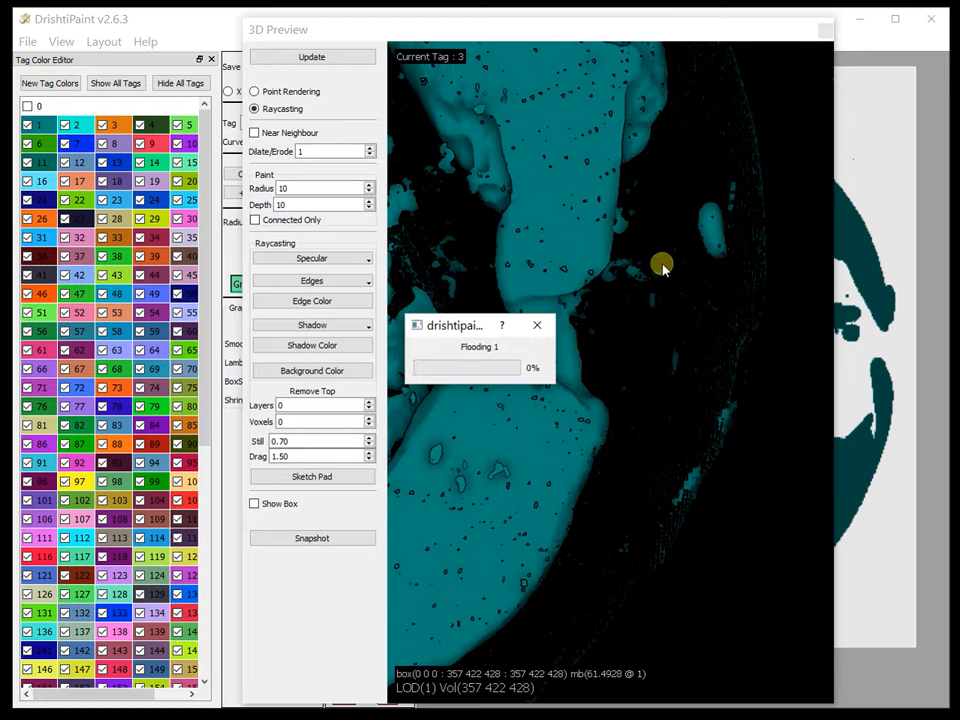
Step: Region-grow tag 3 from the wide section of the elongated internal structure, specifying 1 as the connected region's tag value
drag(561, 499, 593, 302)
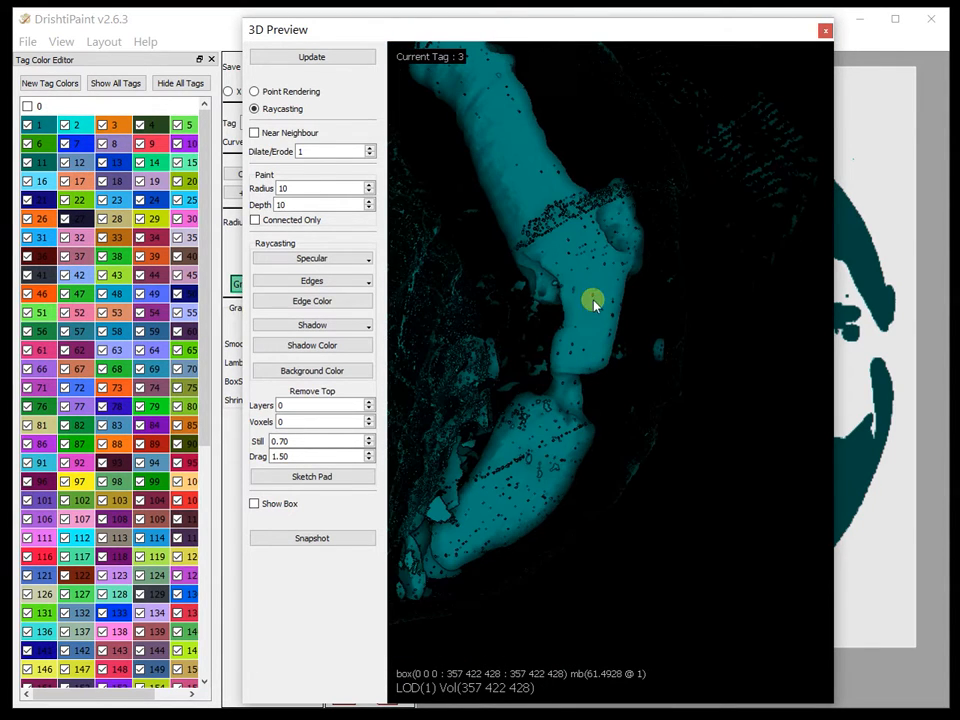
middle_drag(617, 368, 595, 570)
middle_drag(619, 299, 623, 581)
drag(615, 287, 650, 343)
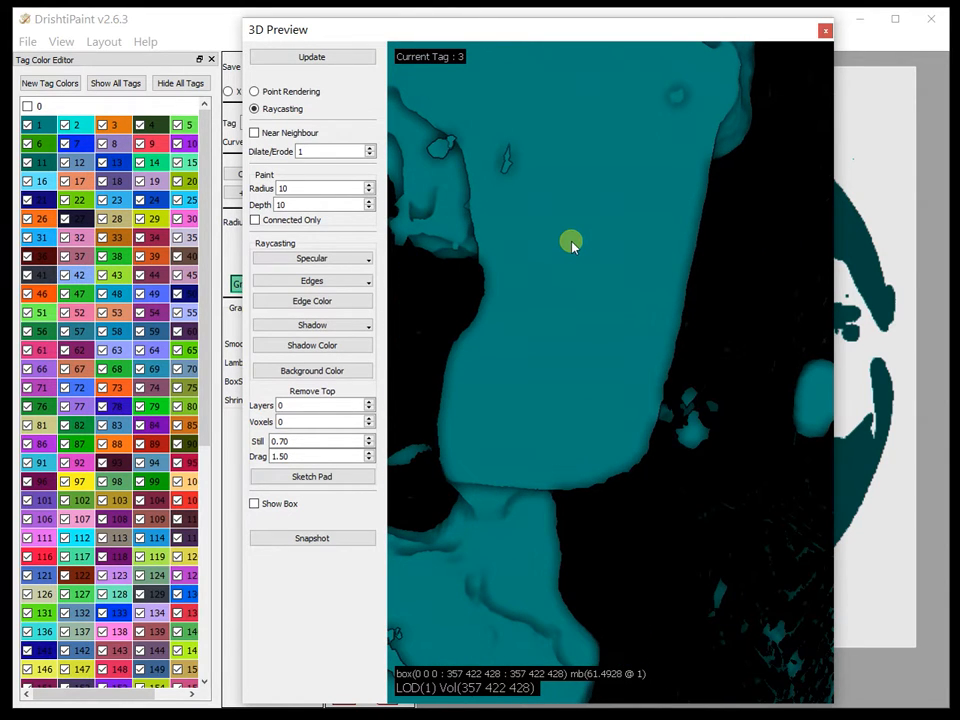
key(f)
text(1)
click(514, 385)
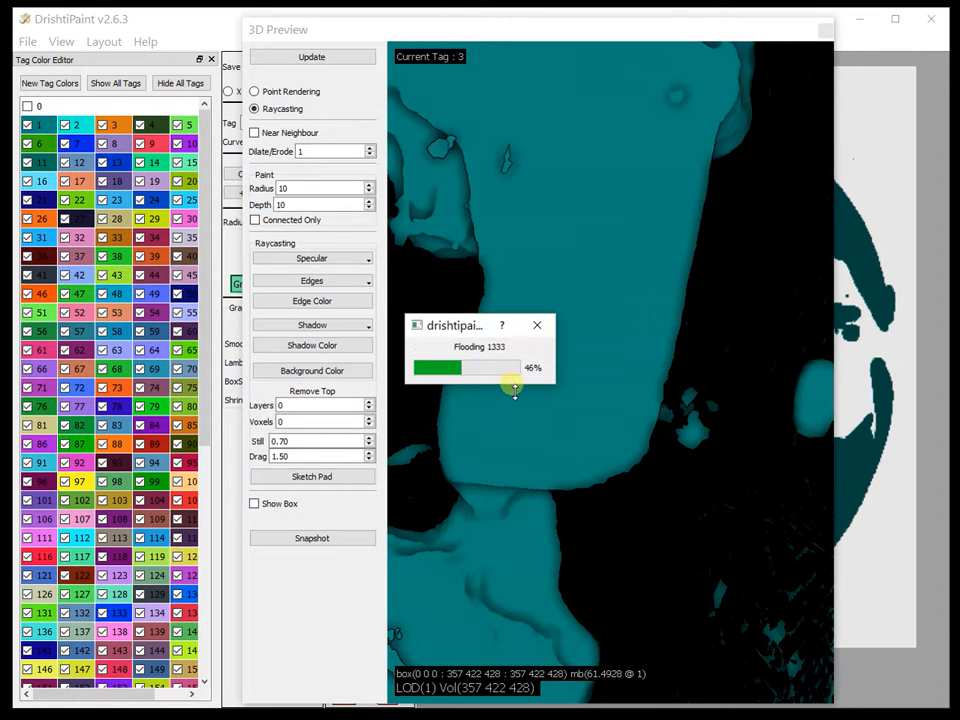
Step: Move the 3D Preview aside and check the tag 3 region on Z slices 166 and 195
drag(522, 400, 593, 392)
drag(574, 30, 959, 30)
drag(370, 437, 370, 307)
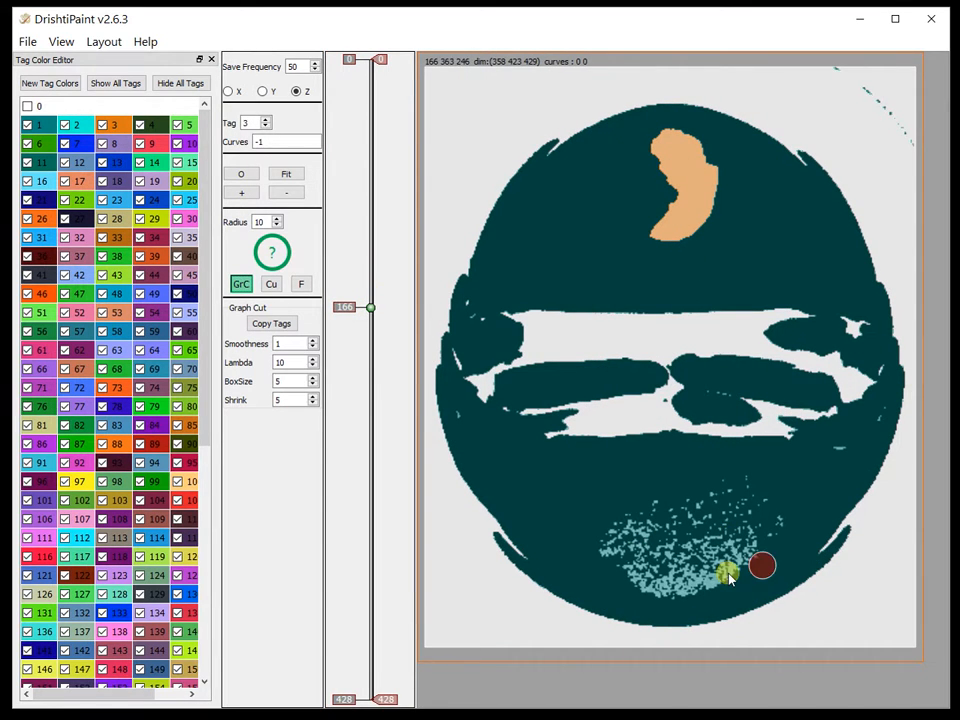
mouse_move(370, 307)
mouse_down()
mouse_move(364, 439)
mouse_move(392, 178)
mouse_move(392, 276)
mouse_move(371, 350)
mouse_up()
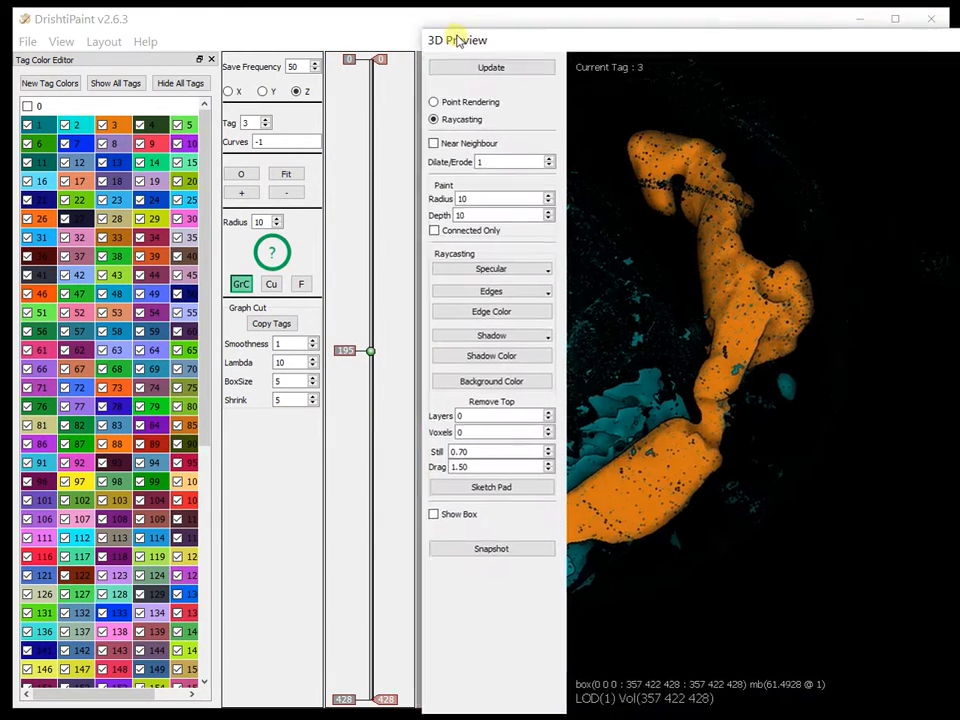
Step: Bring back the 3D Preview and slightly widen TF 0's band at the start of the histogram
drag(456, 40, 182, 21)
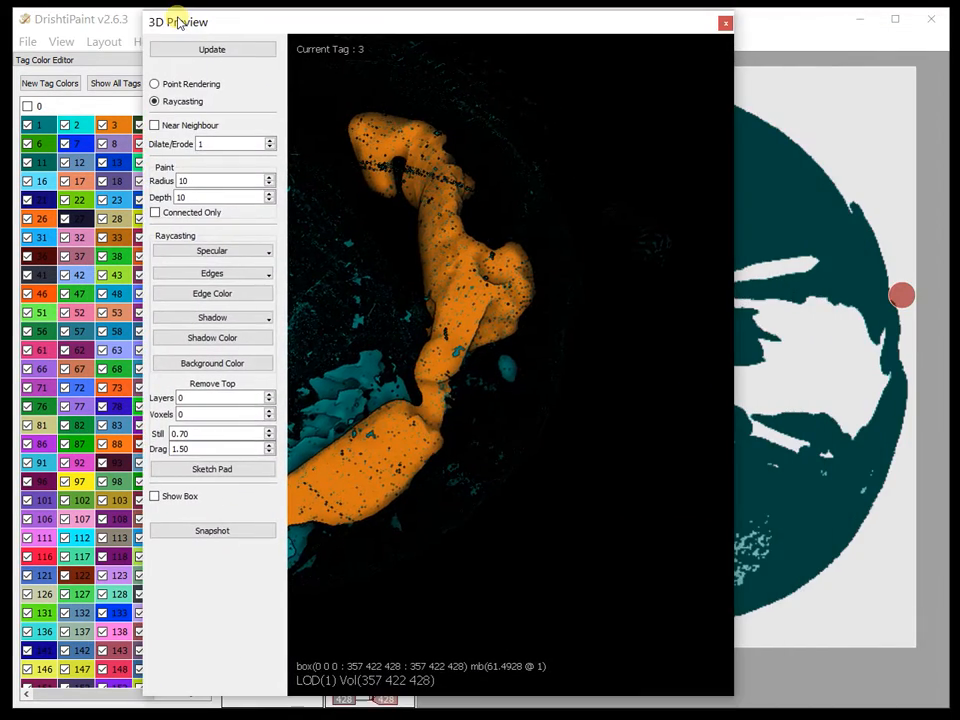
drag(315, 530, 490, 408)
drag(381, 17, 346, 19)
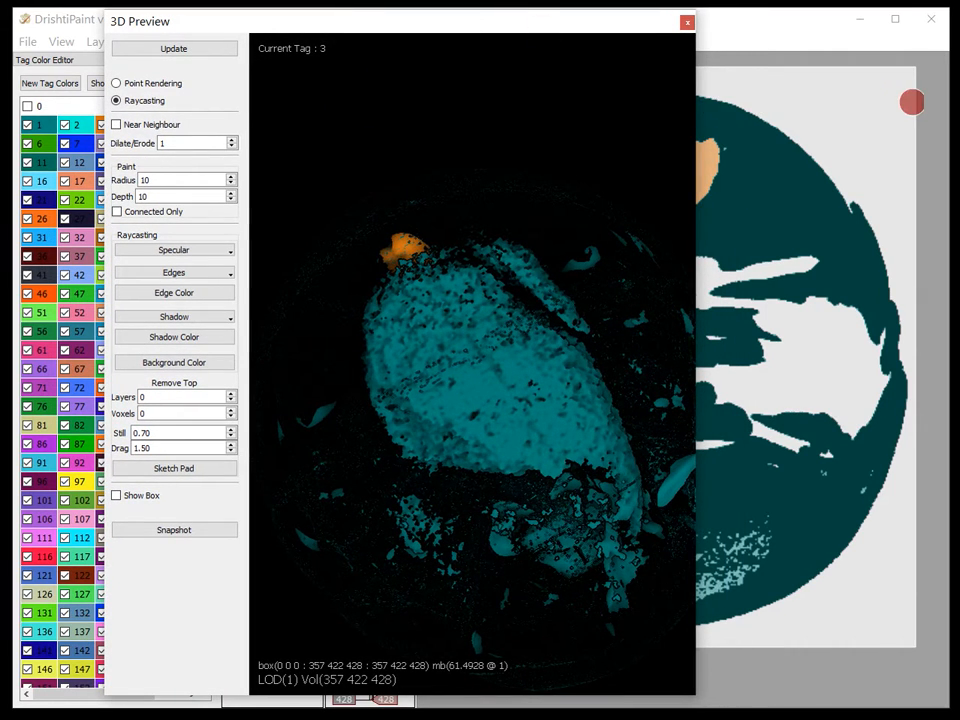
drag(959, 96, 848, 55)
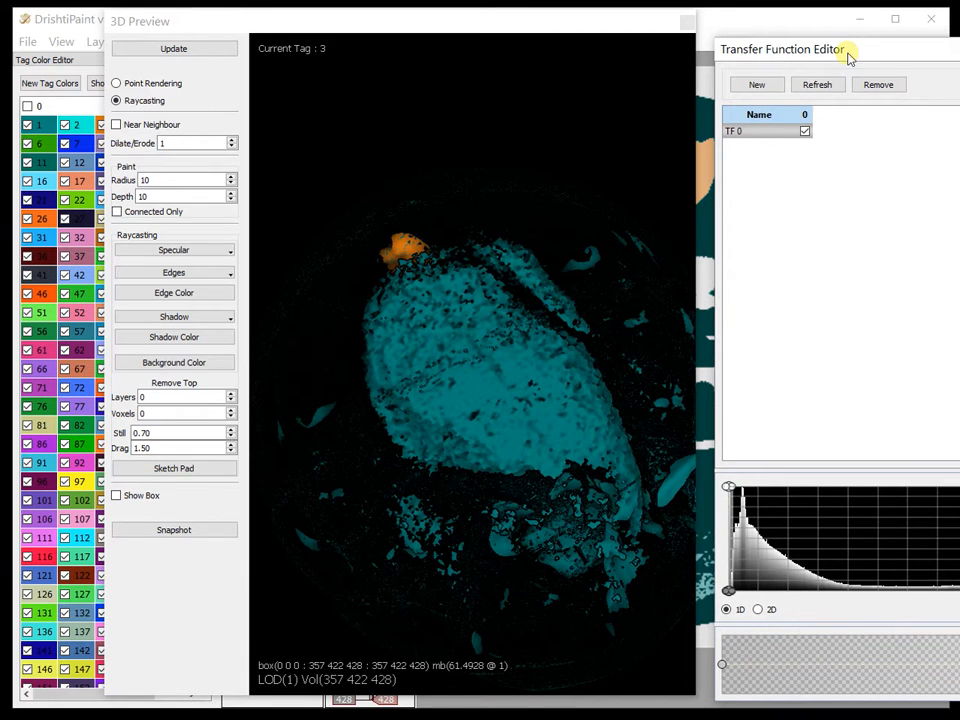
drag(733, 594, 734, 594)
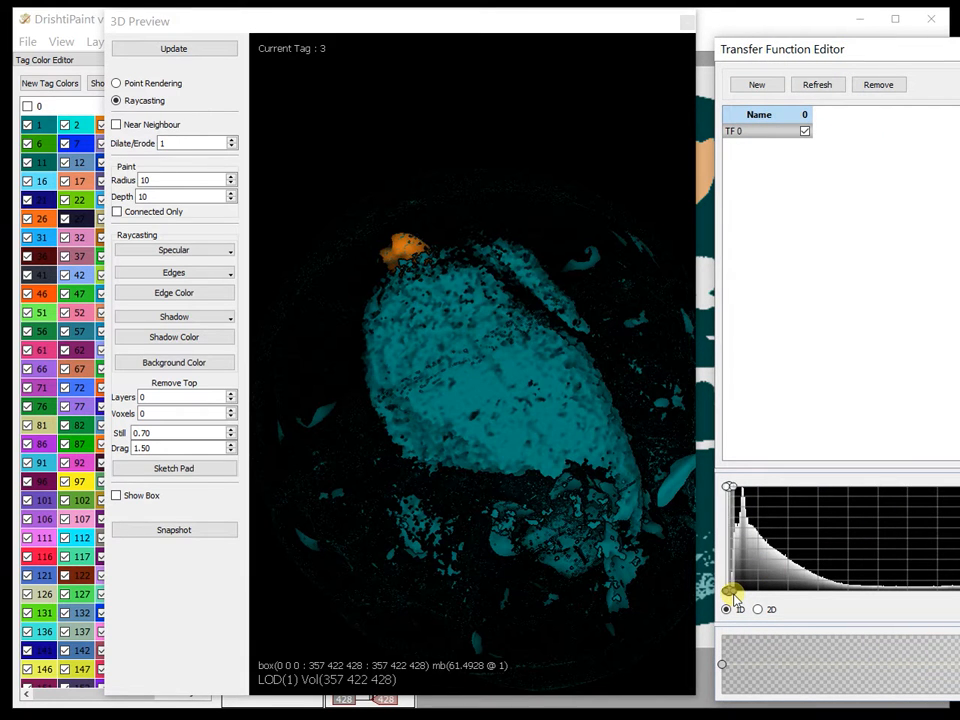
click(532, 504)
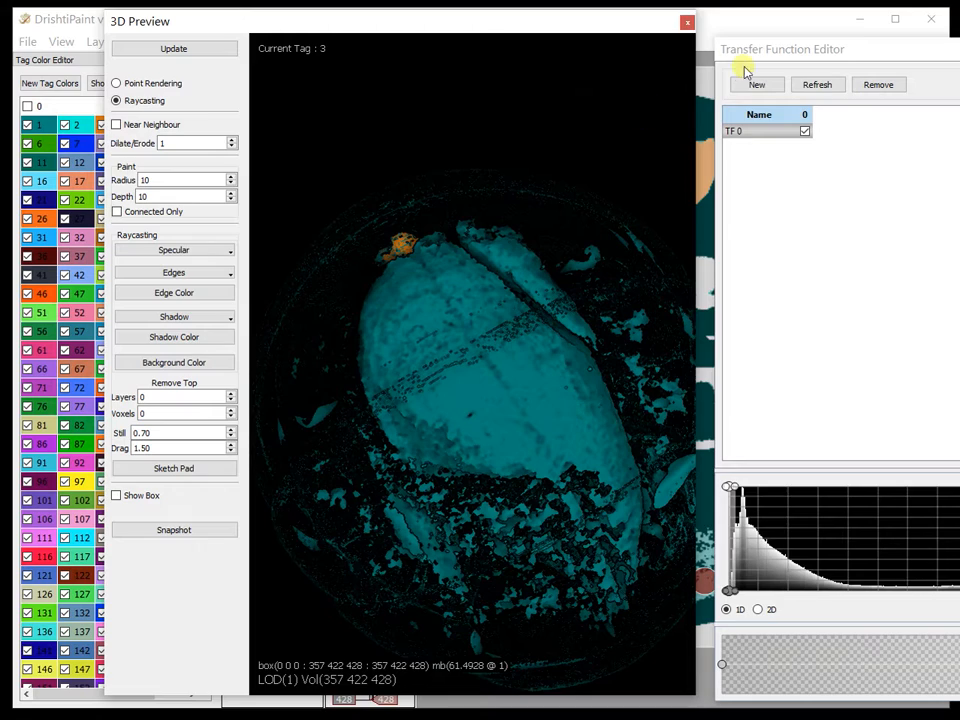
drag(753, 49, 959, 61)
Step: Region-grow tag 3 from the large rounded cavity, using -1 for the connected visible region
drag(528, 400, 391, 376)
scroll(402, 371, up, 3)
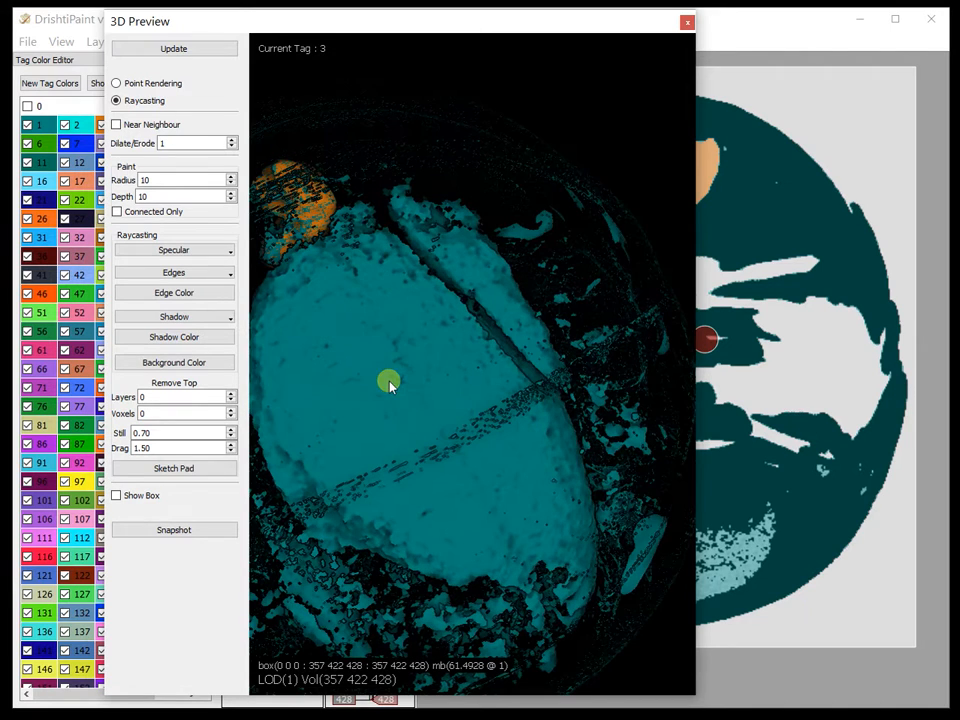
click(345, 347)
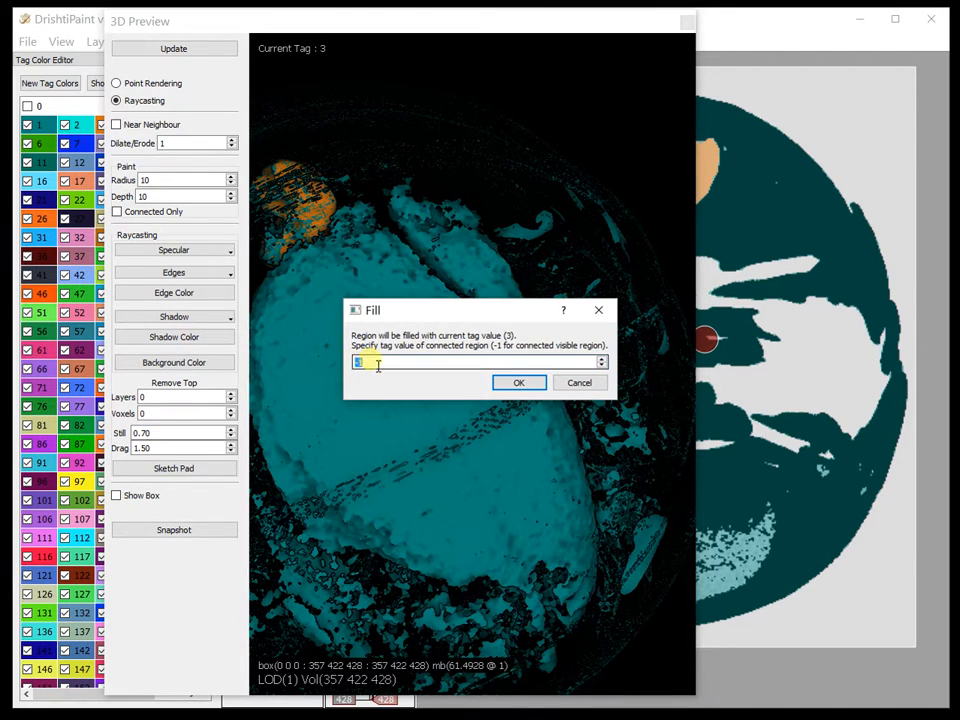
click(519, 385)
Step: Region-grow tag 3 again from the still untagged part of the large cavity, using -1 for the connected visible region
drag(458, 509, 381, 334)
scroll(390, 452, up, 3)
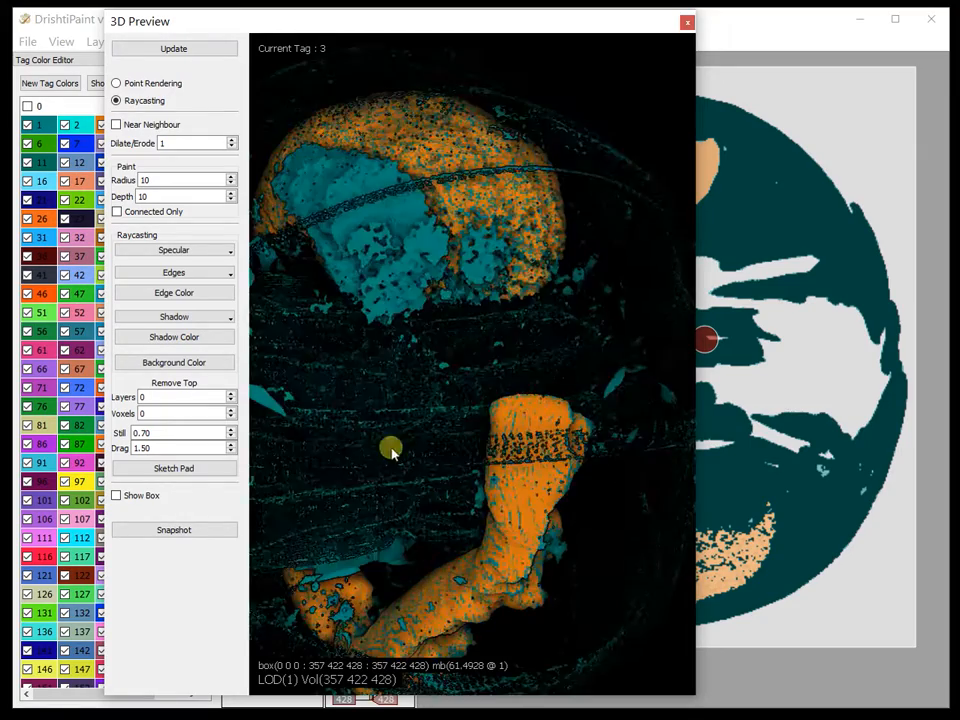
drag(390, 452, 422, 510)
key(f)
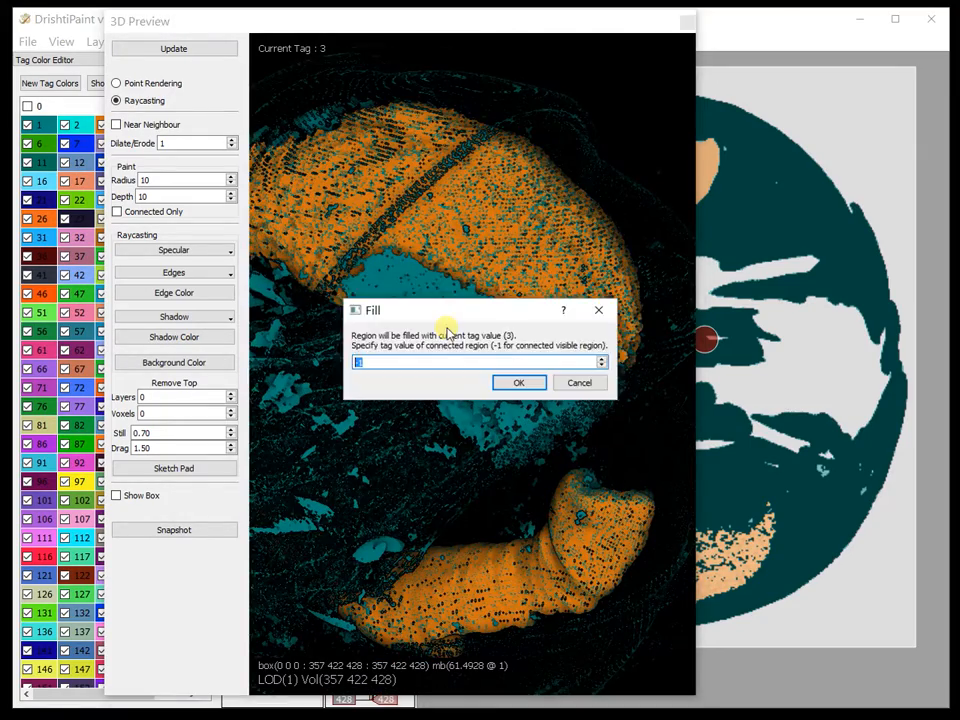
click(514, 386)
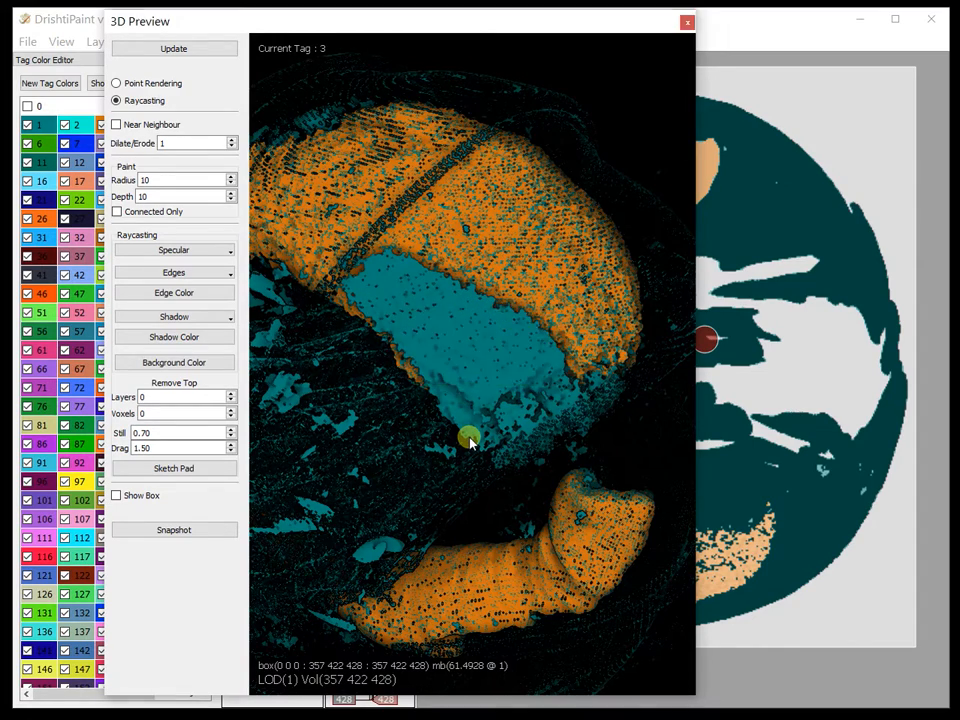
Step: Move the 3D Preview aside and check both tag 3 cavities on Z slice 160
drag(484, 458, 506, 317)
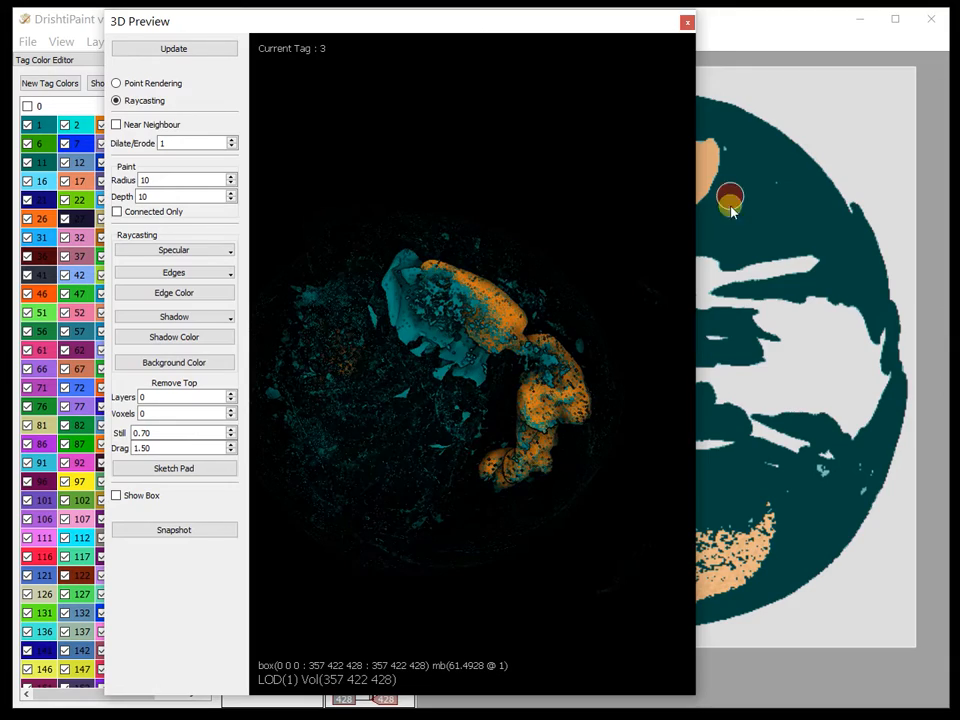
drag(470, 13, 959, 78)
mouse_move(367, 354)
mouse_down()
mouse_move(364, 549)
mouse_move(399, 227)
mouse_move(405, 465)
mouse_move(400, 298)
mouse_up()
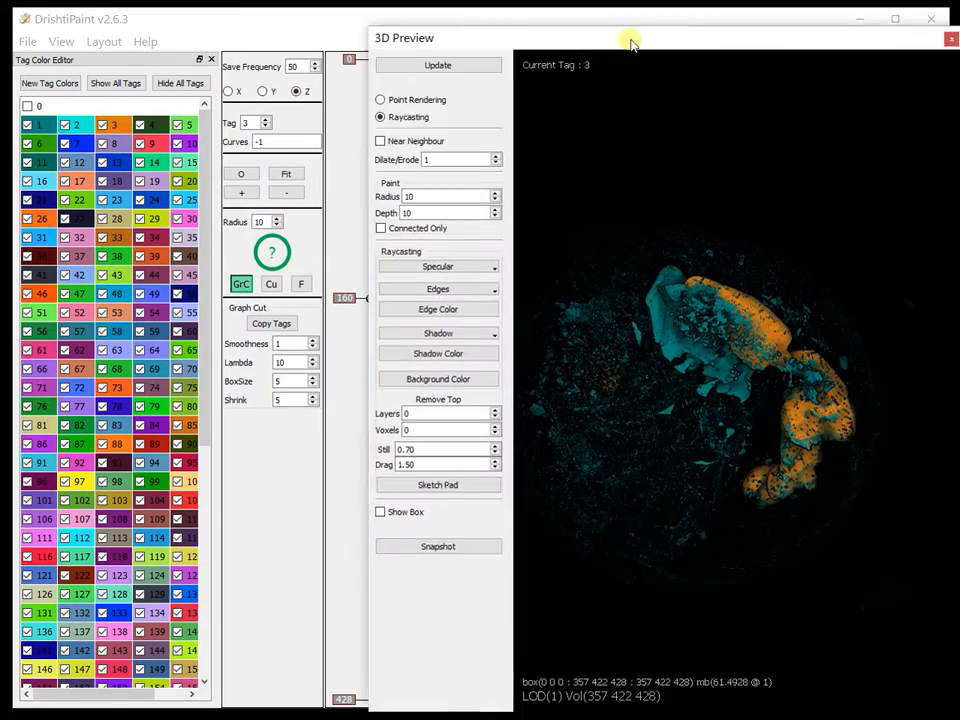
Step: Bring back the 3D Preview and region-grow tag 3 from the elongated structure with -1 for the connected visible region
drag(632, 41, 456, 26)
drag(565, 506, 429, 424)
scroll(576, 362, up, 4)
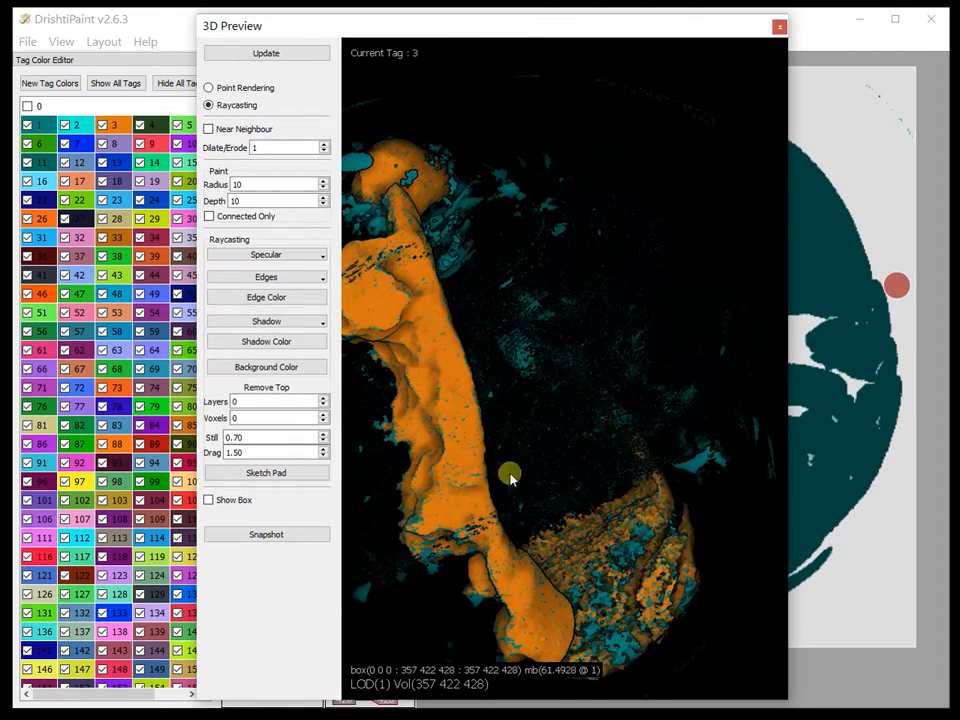
drag(510, 478, 432, 345)
drag(463, 288, 671, 367)
key(f)
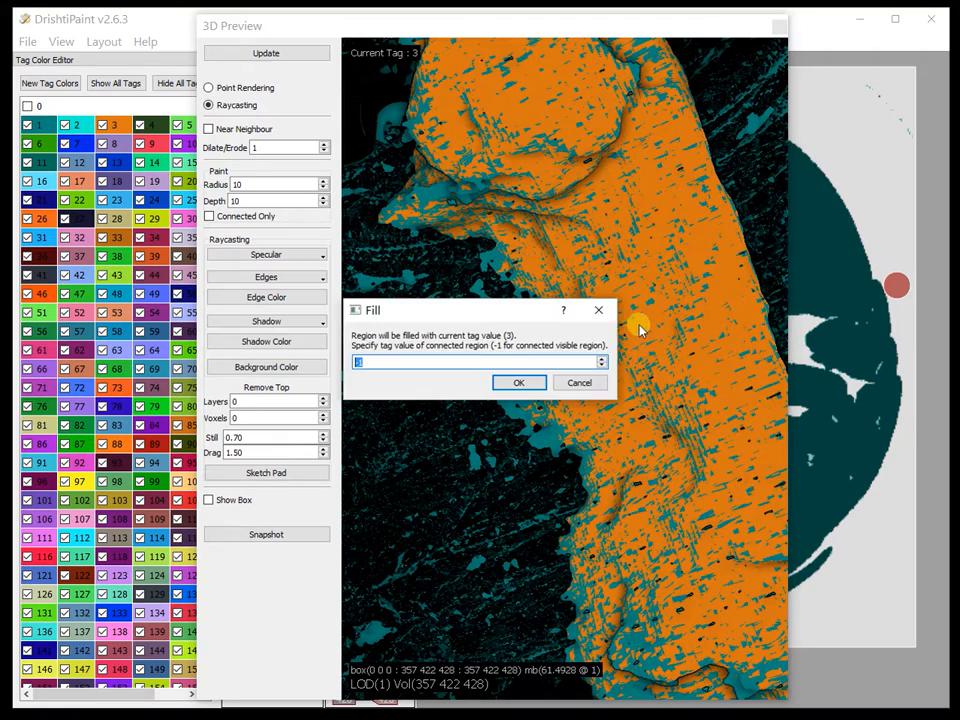
click(520, 383)
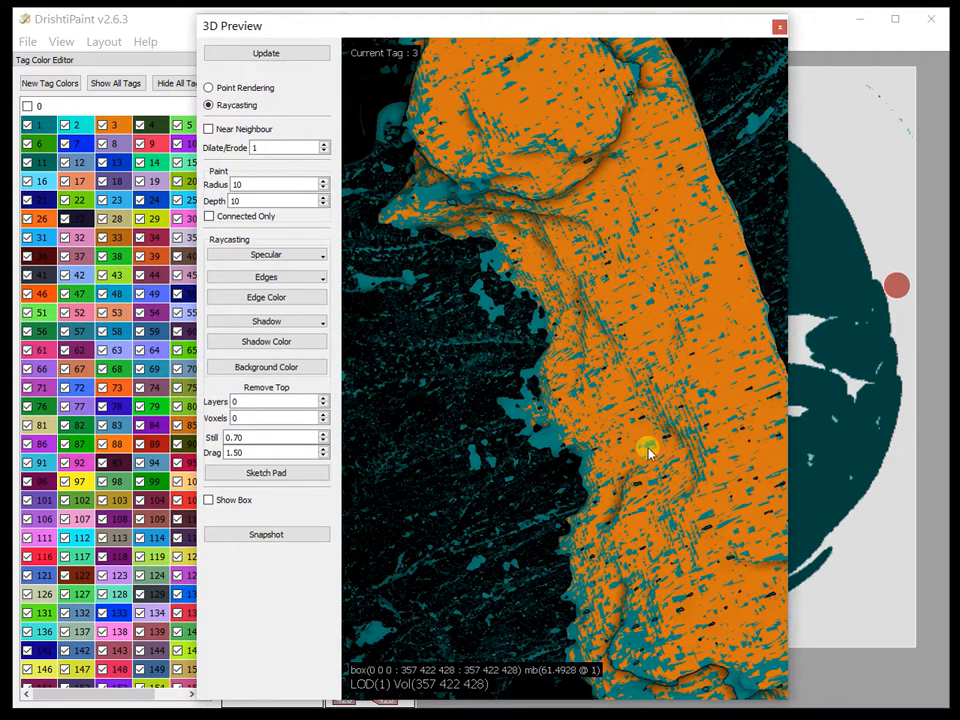
drag(674, 158, 534, 342)
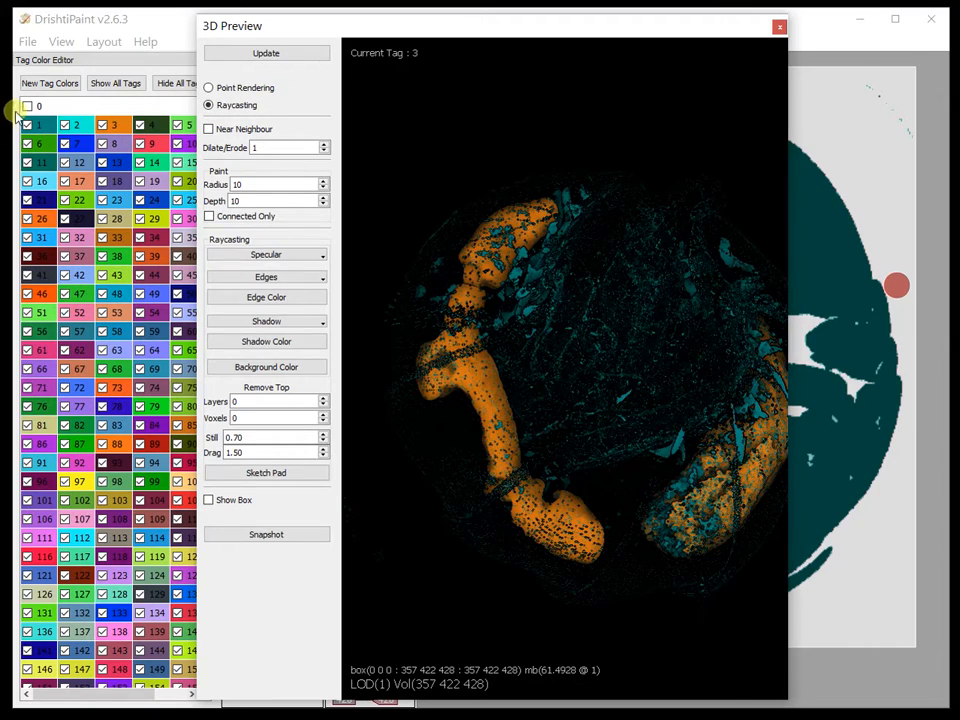
Step: Extend TF 0 across the full width of the histogram in the Transfer Function Editor
drag(506, 26, 371, 29)
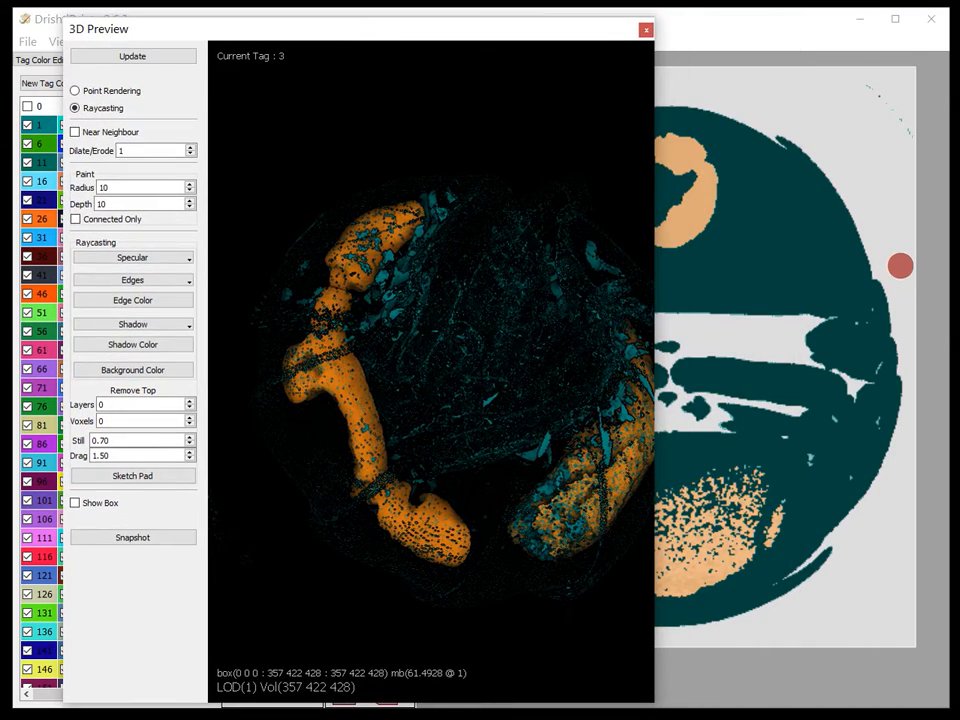
drag(958, 76, 681, 50)
drag(603, 596, 904, 612)
click(437, 465)
Step: Examine the tag 3 cavities in cross-section with a clip plane through the specimen, and delete the plane
middle_drag(491, 530, 461, 180)
drag(365, 514, 553, 420)
drag(454, 352, 498, 279)
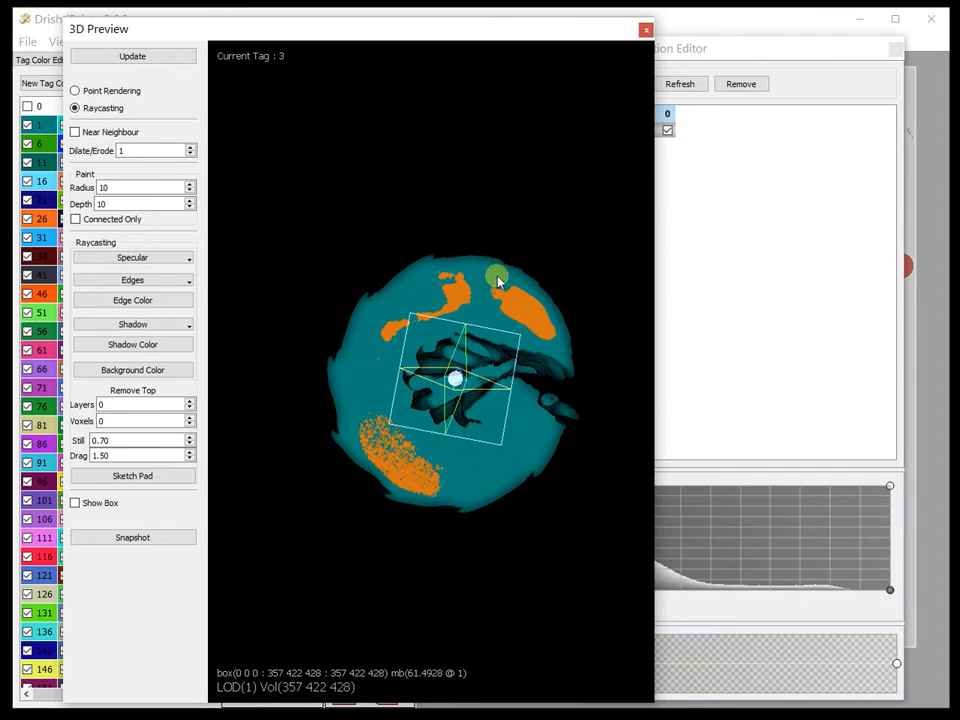
mouse_move(454, 380)
mouse_down()
mouse_move(449, 371)
mouse_move(455, 382)
mouse_up()
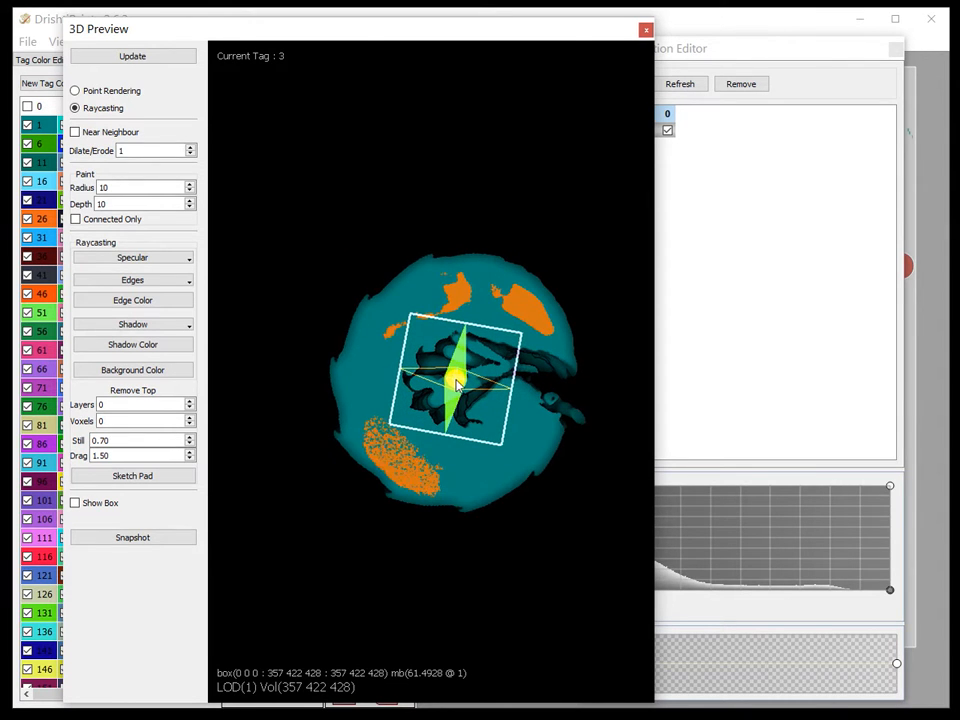
key(Delete)
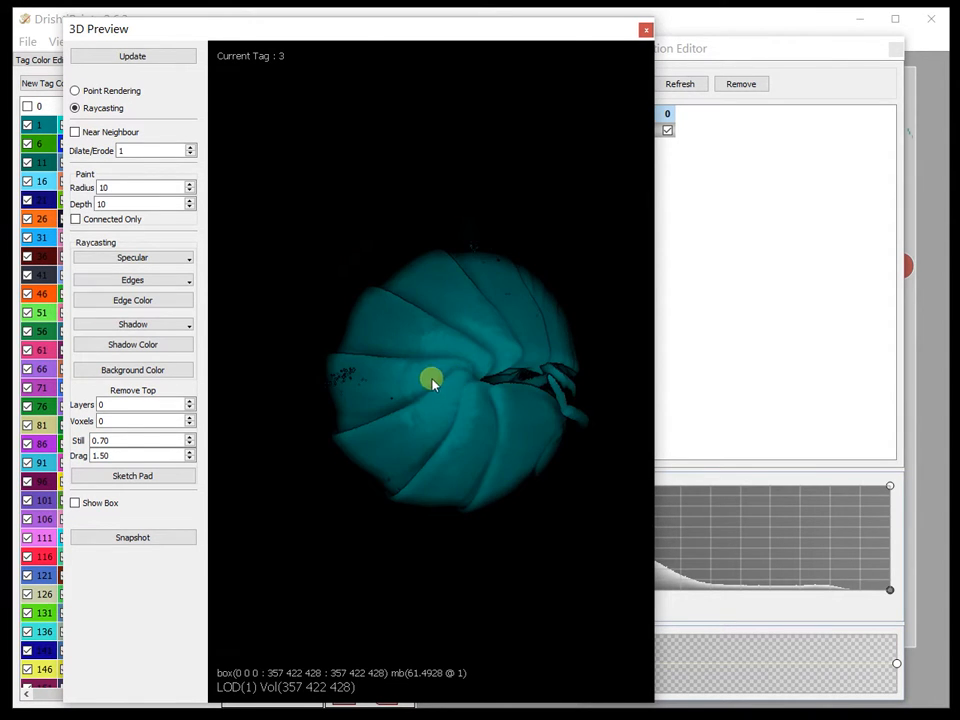
Step: Widen the 3D Preview window and inspect the exterior of the whole specimen from several angles
drag(661, 281, 859, 285)
drag(565, 287, 583, 77)
drag(571, 29, 484, 38)
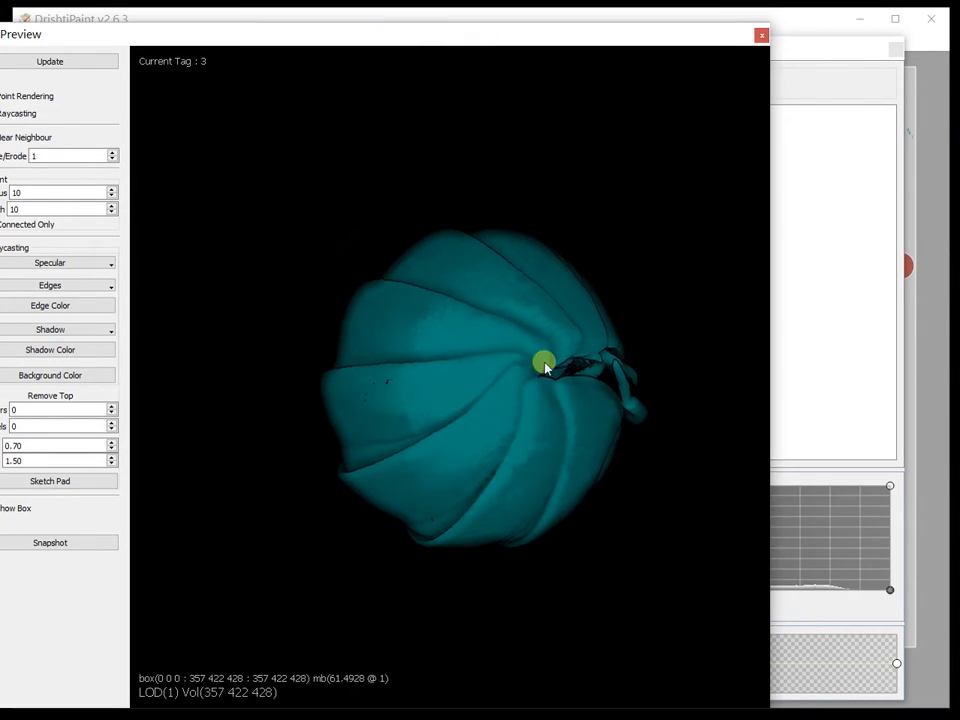
drag(544, 364, 543, 271)
middle_drag(543, 271, 490, 592)
drag(376, 448, 449, 455)
scroll(411, 421, down, 5)
Step: Make tag 5 the current tag, bring back the 3D Preview, and orient the specimen's exterior into view
drag(317, 34, 955, 38)
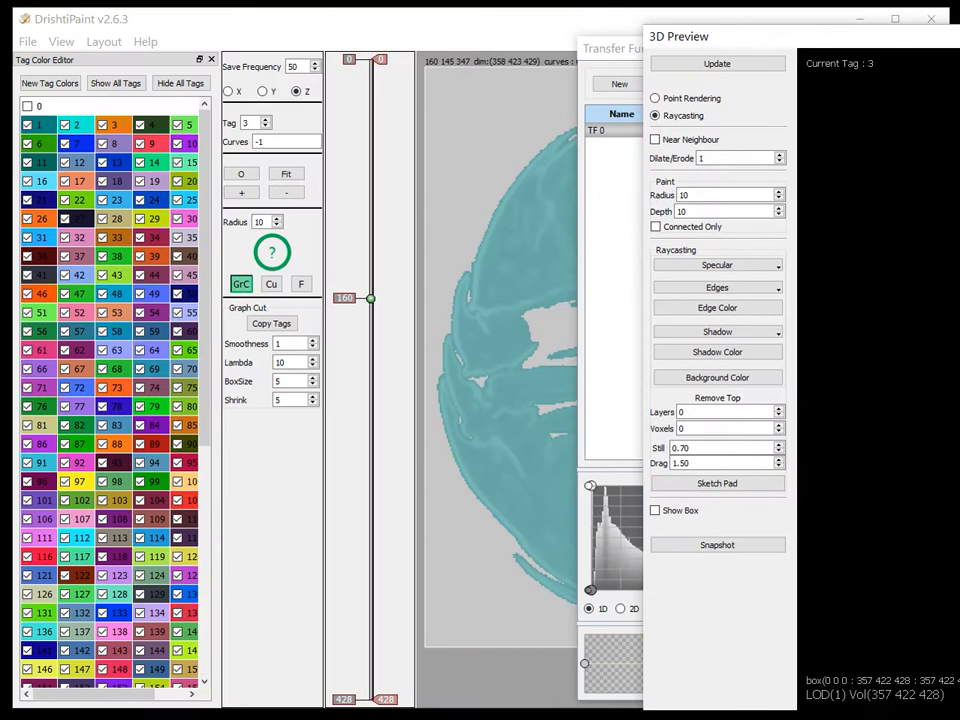
click(190, 130)
drag(868, 44, 336, 47)
drag(605, 388, 659, 243)
middle_drag(659, 243, 604, 467)
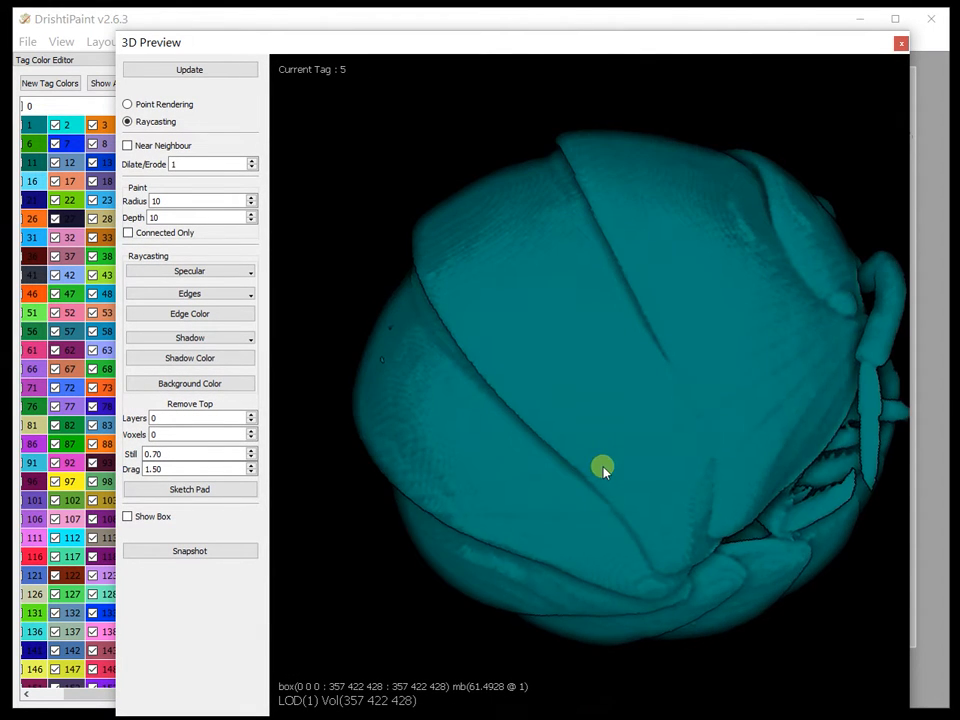
right_drag(596, 394, 565, 350)
middle_drag(536, 407, 546, 198)
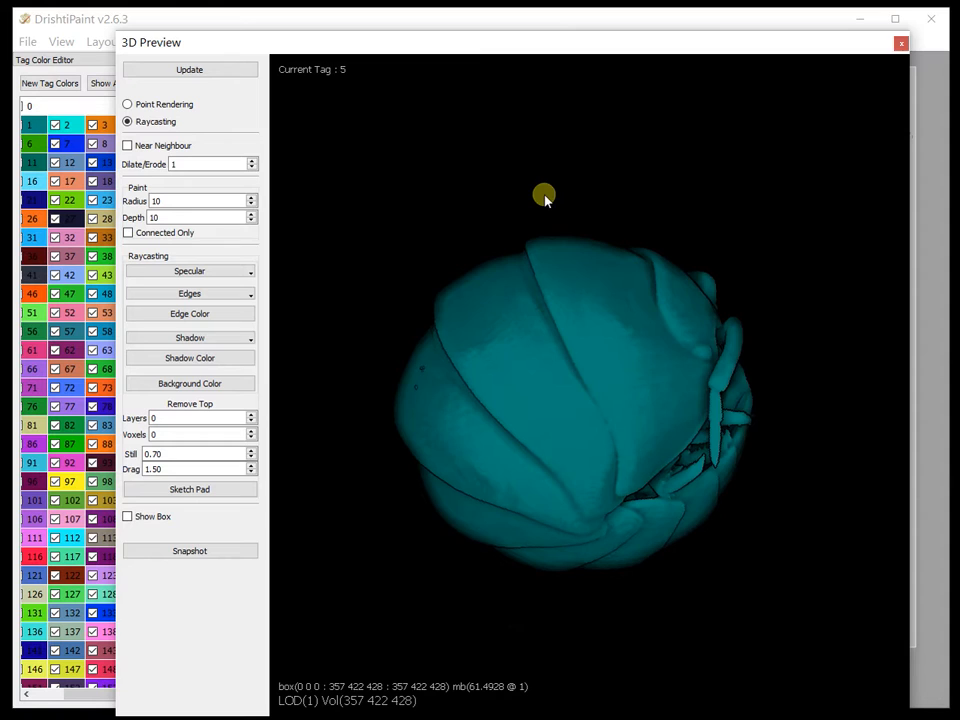
Step: Look up the help for the shell command and for the hotkey that shrinkwraps or shells a connected region
key(space)
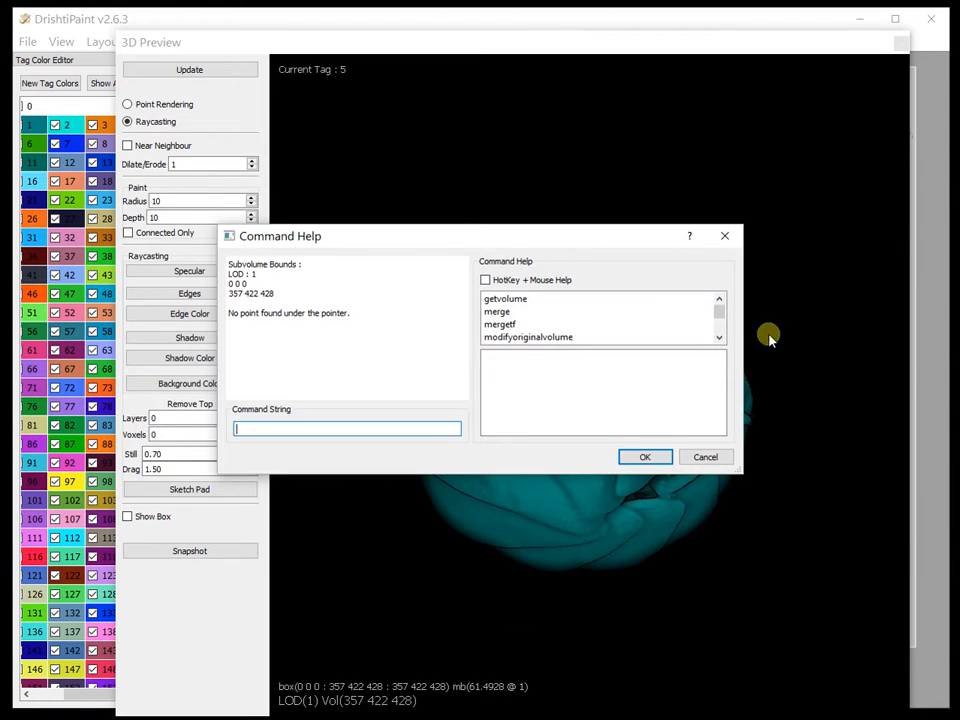
scroll(724, 325, down, 3)
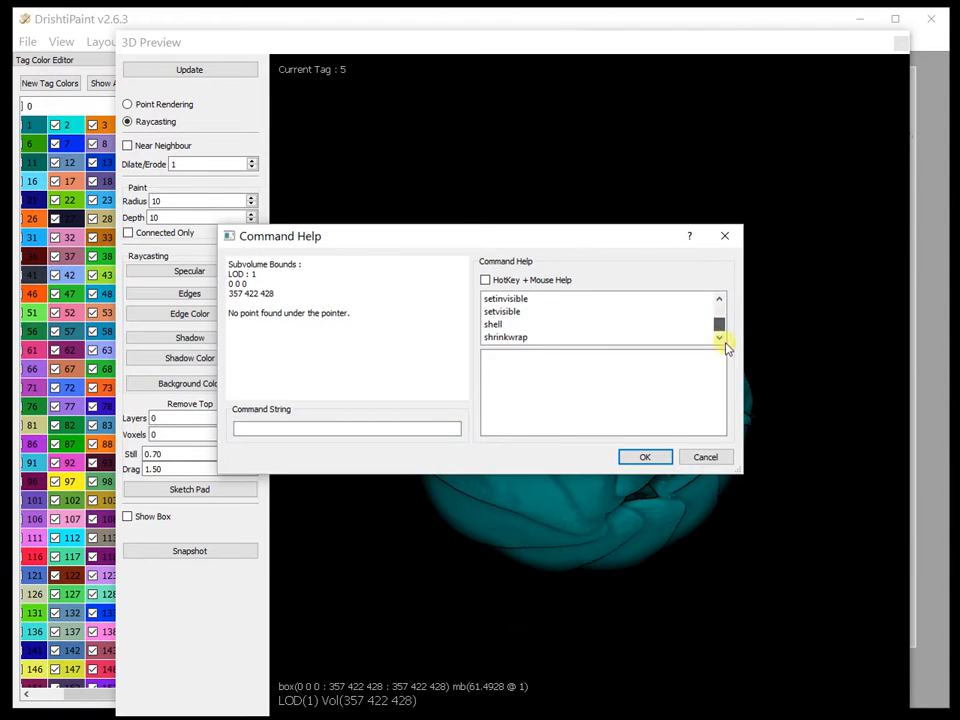
click(494, 325)
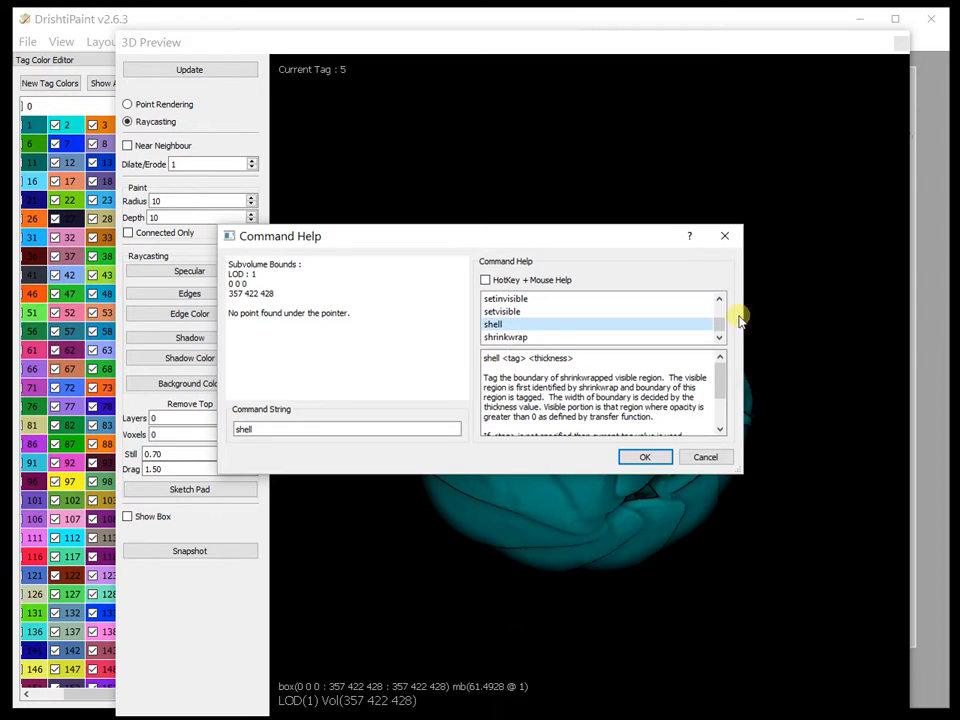
click(485, 281)
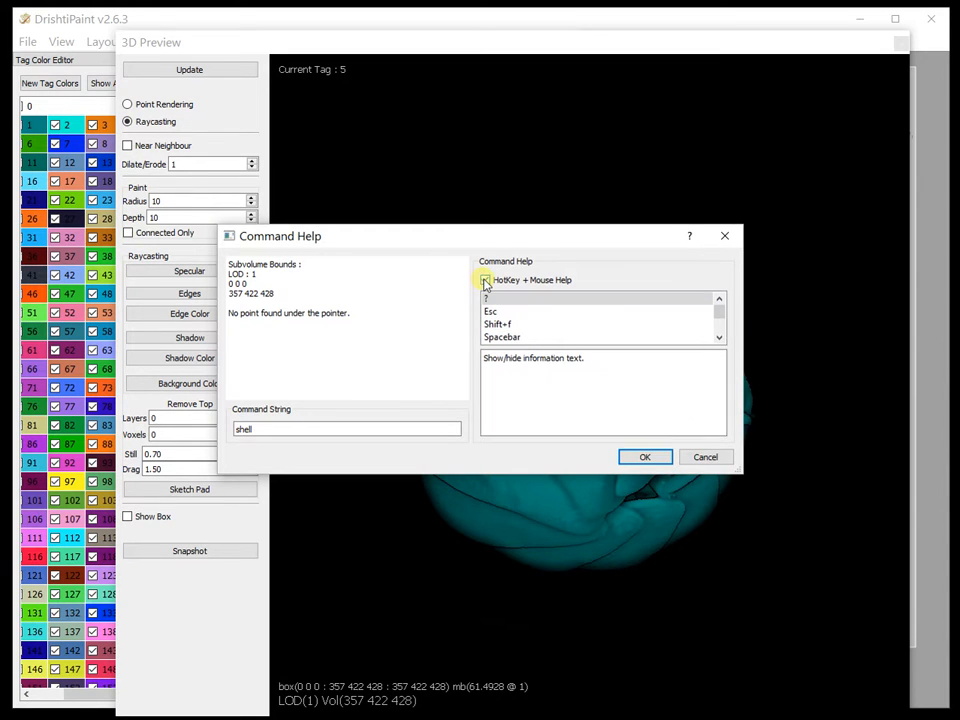
drag(532, 230, 530, 76)
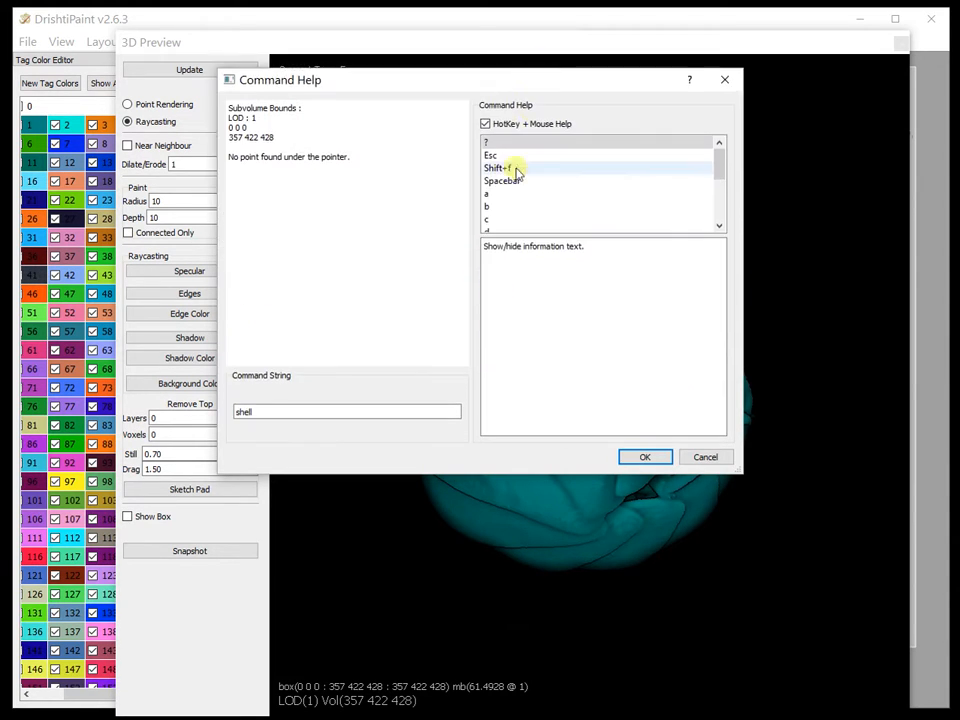
click(498, 168)
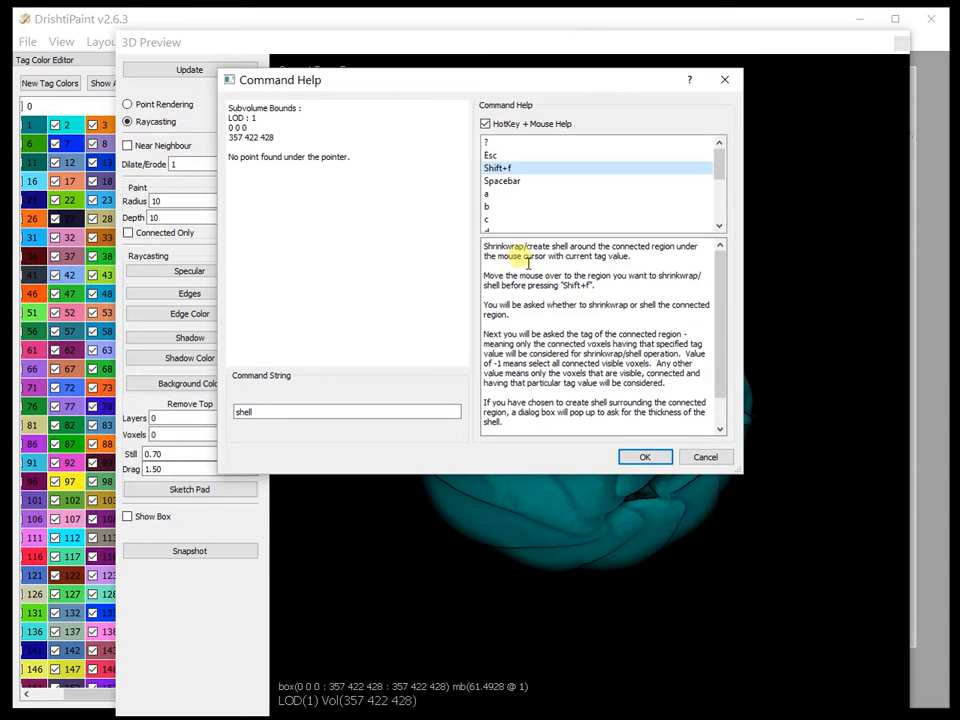
Step: Read the shrinkwrap/shell hotkey's description in the command help, and close the help
drag(535, 82, 360, 103)
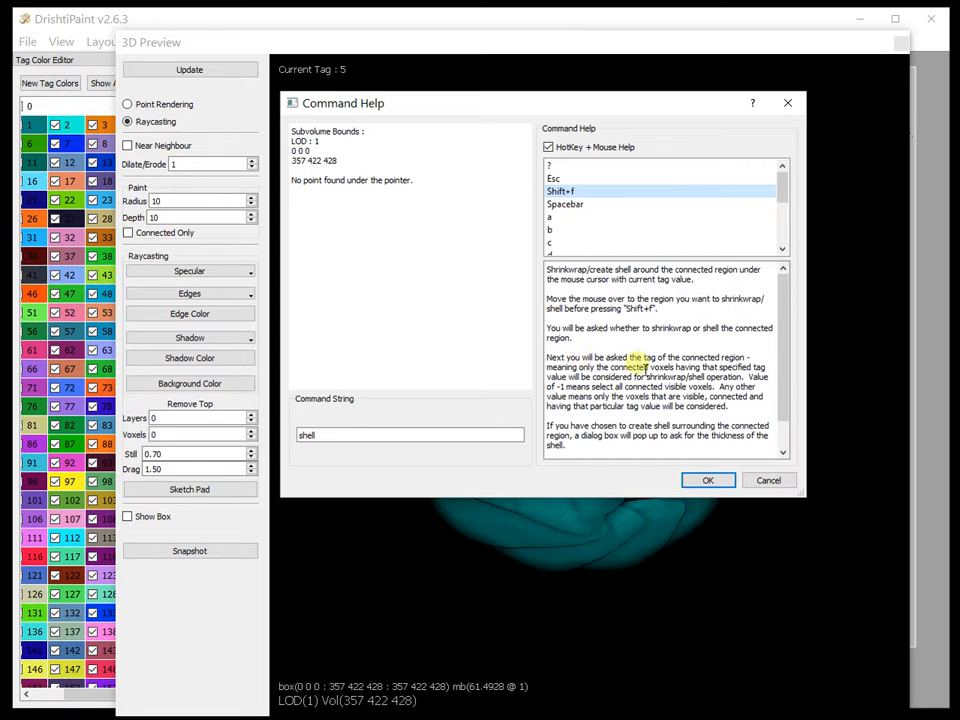
click(775, 485)
Step: Create a tag 5 shell around the specimen's connected visible region (-1), with shell thickness 5 and hole-fill size 0
drag(550, 430, 418, 313)
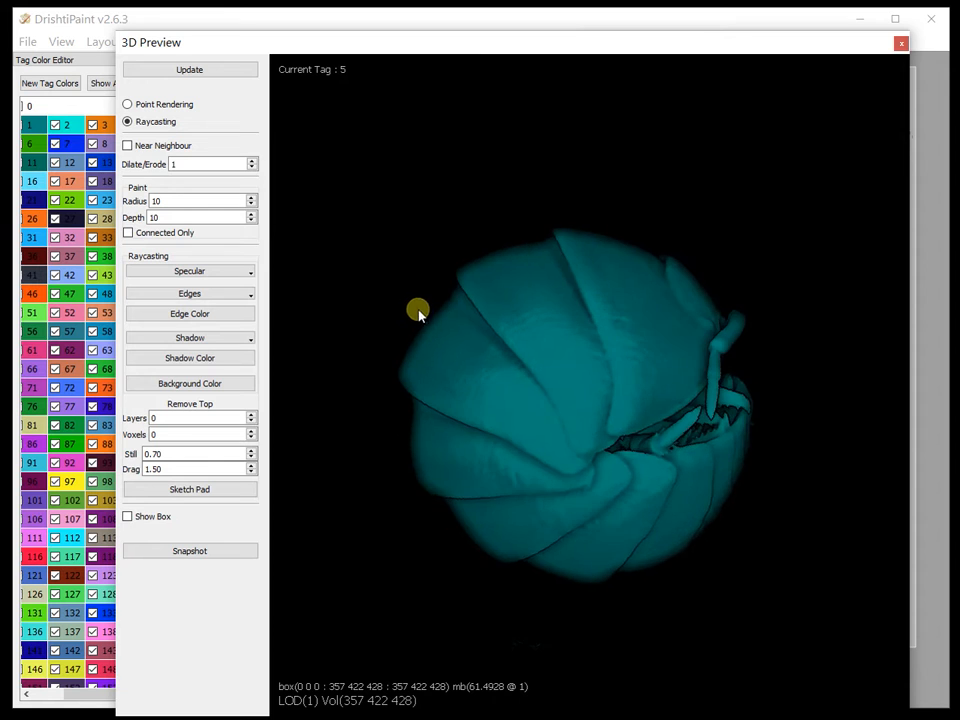
scroll(592, 426, up, 3)
drag(591, 423, 557, 210)
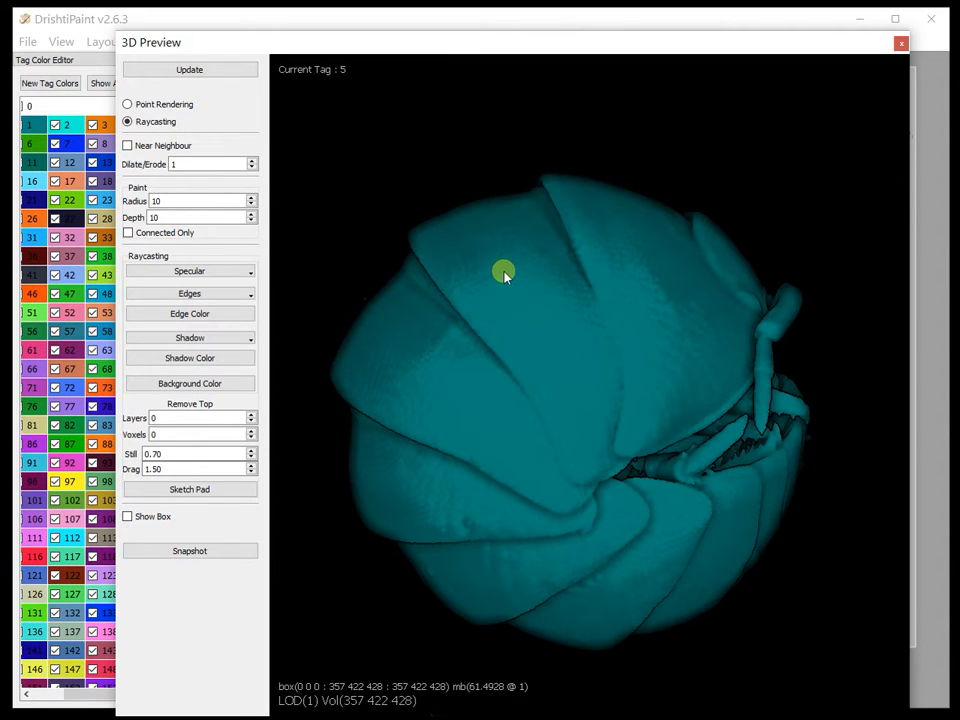
key(s)
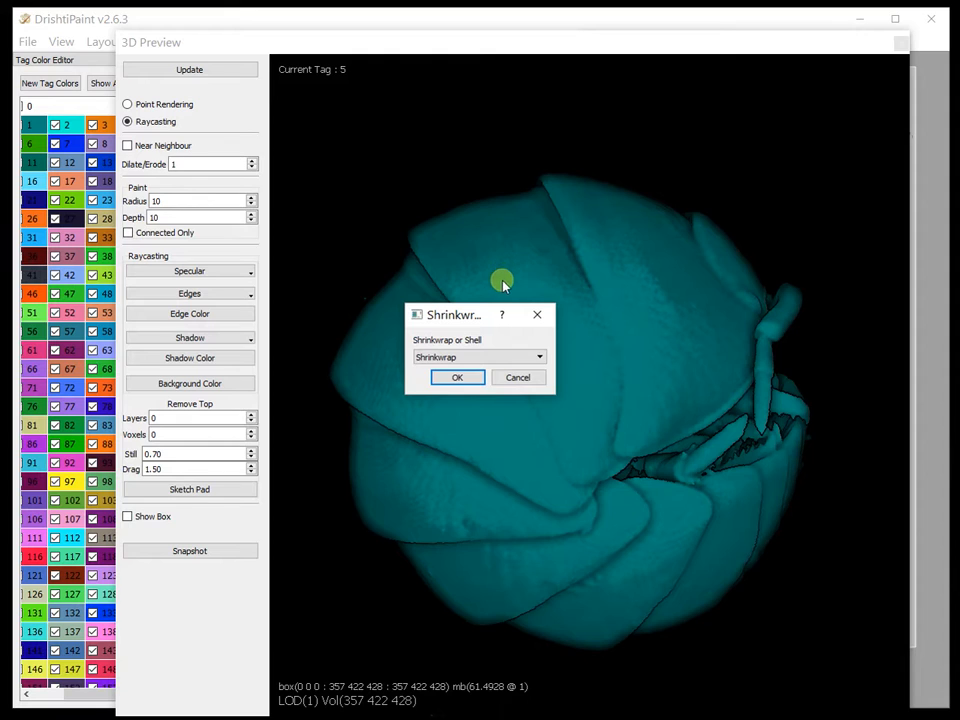
click(464, 358)
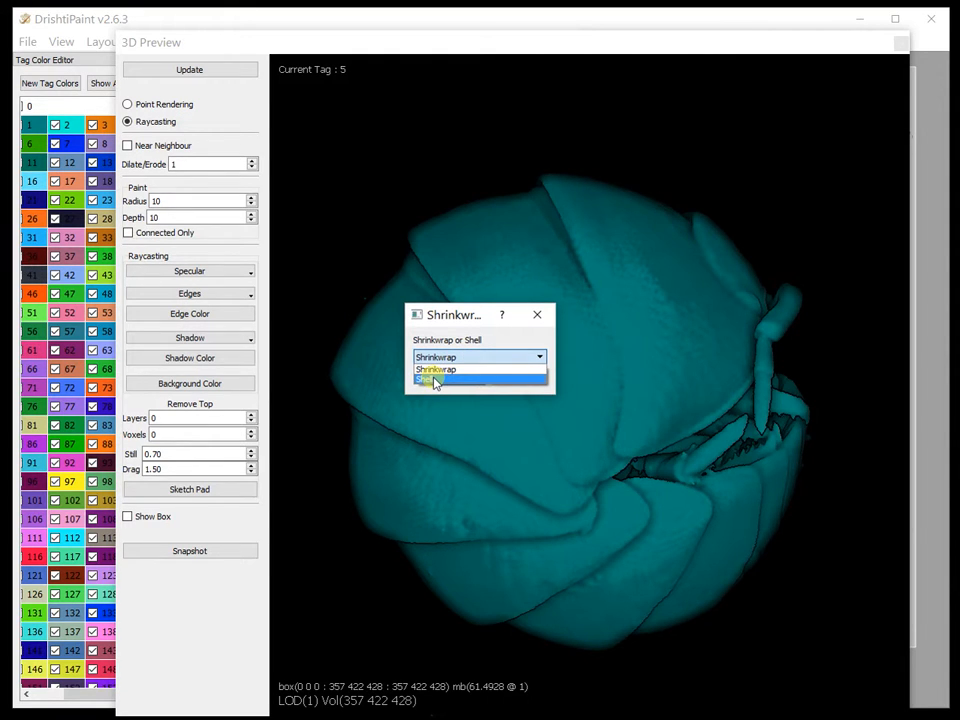
click(435, 380)
click(452, 377)
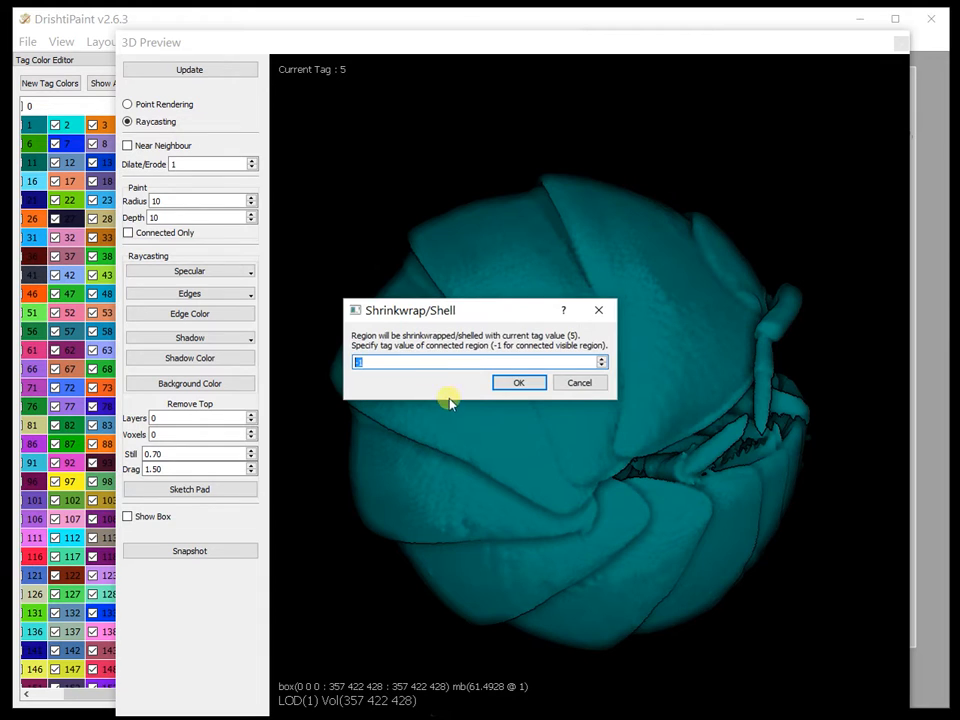
click(521, 386)
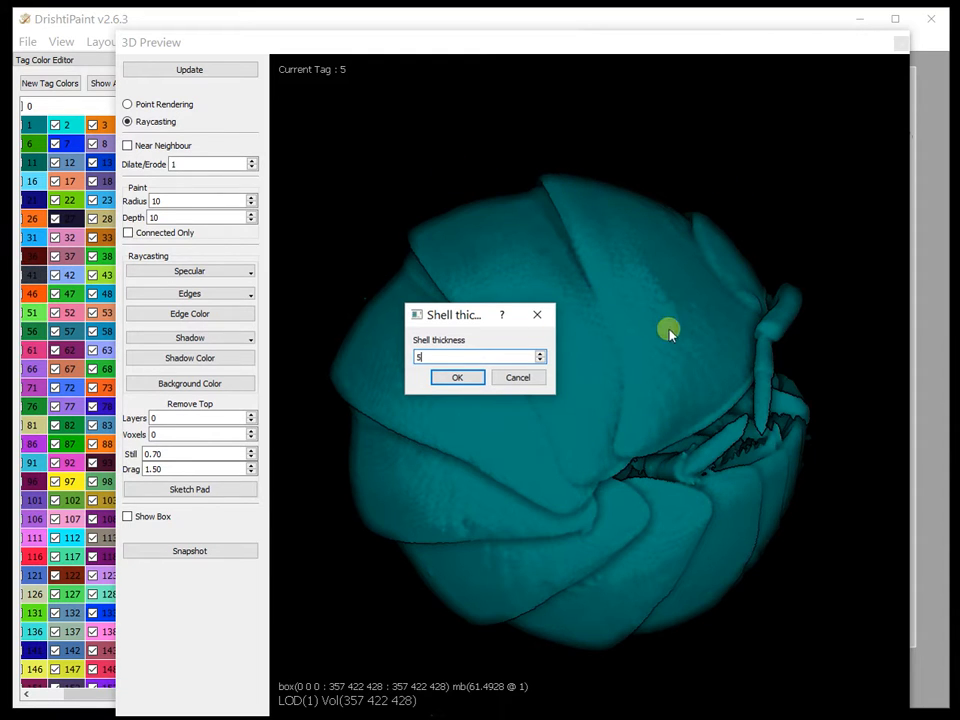
click(462, 380)
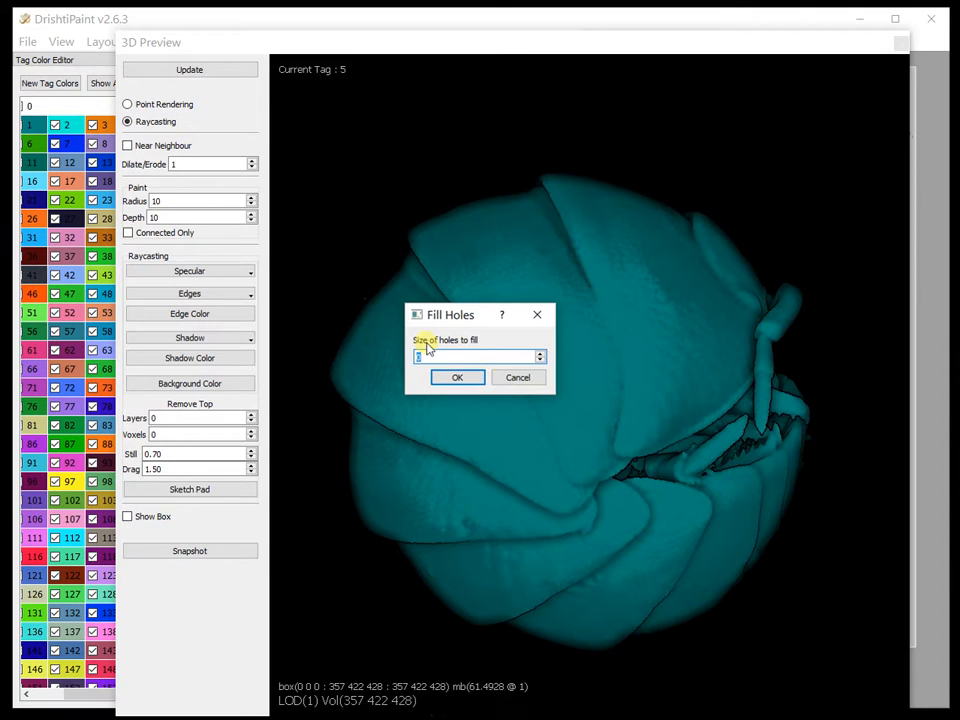
click(459, 377)
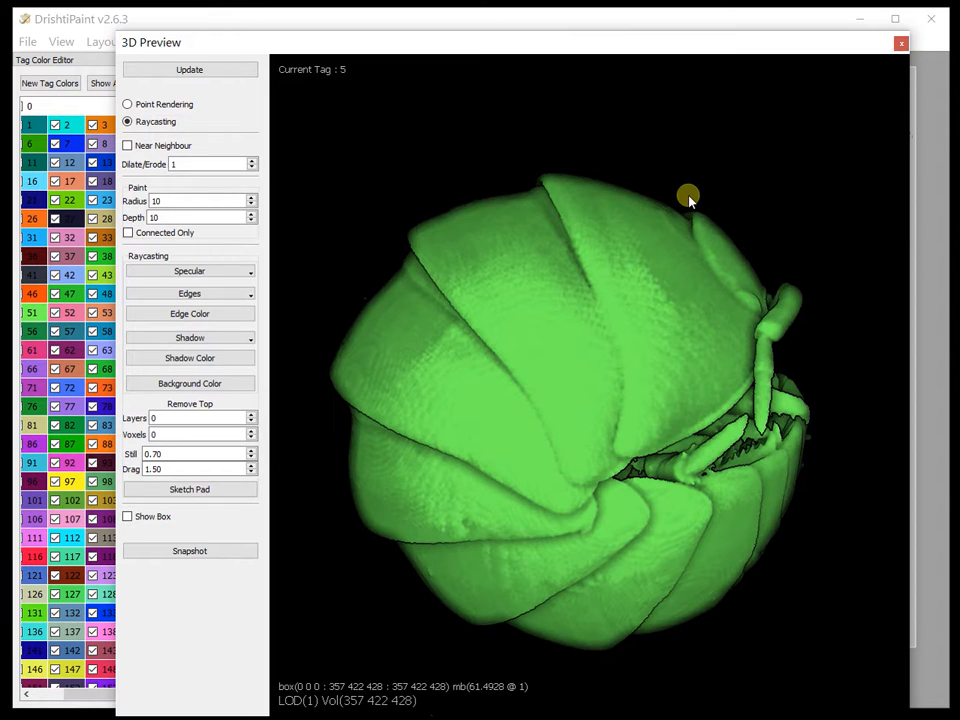
Step: Inspect the tag 5 shell in cross-section with a clip plane through the specimen, and delete the plane
drag(285, 39, 332, 39)
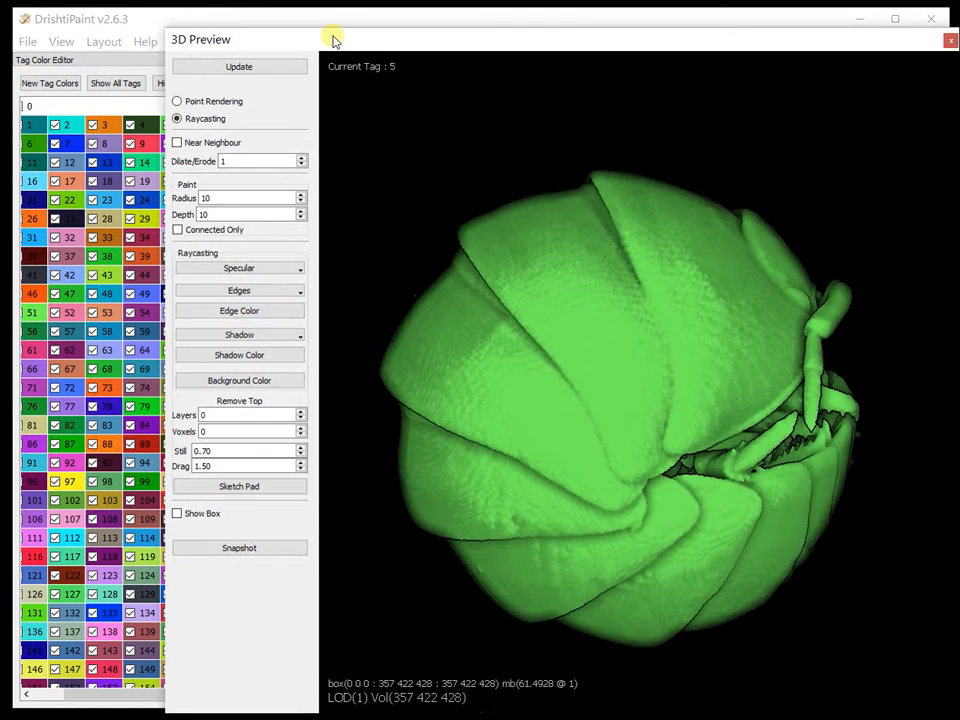
drag(446, 248, 810, 191)
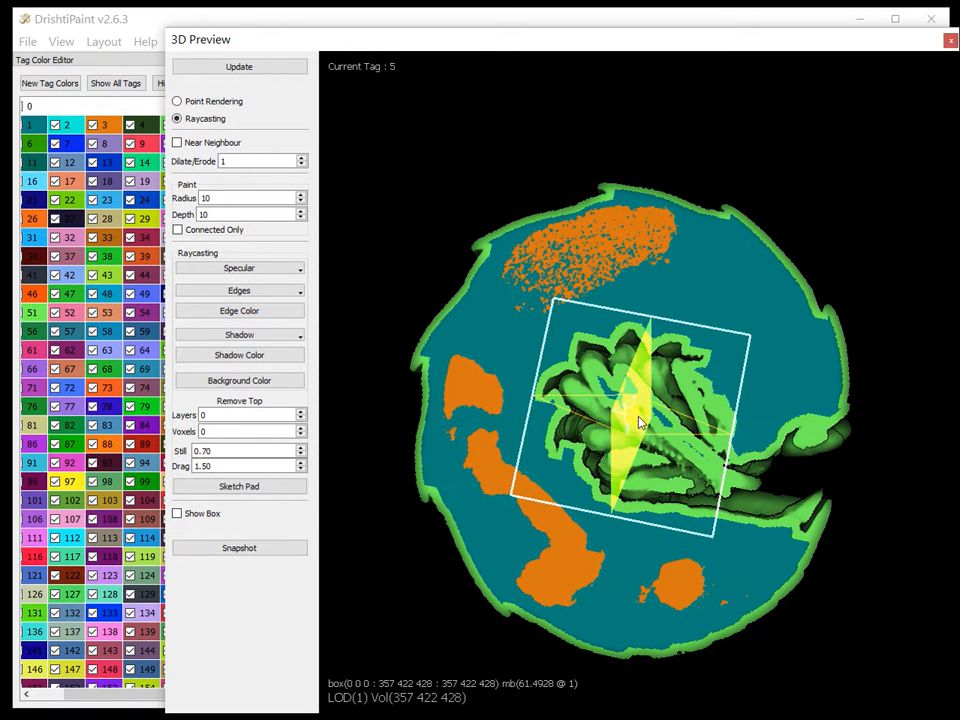
key(Delete)
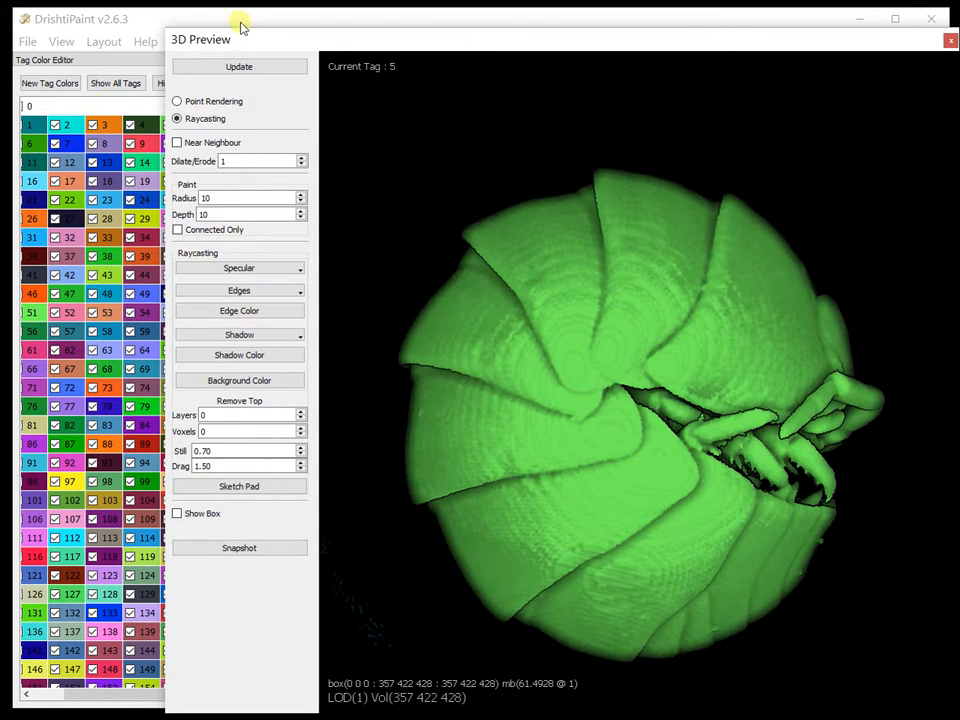